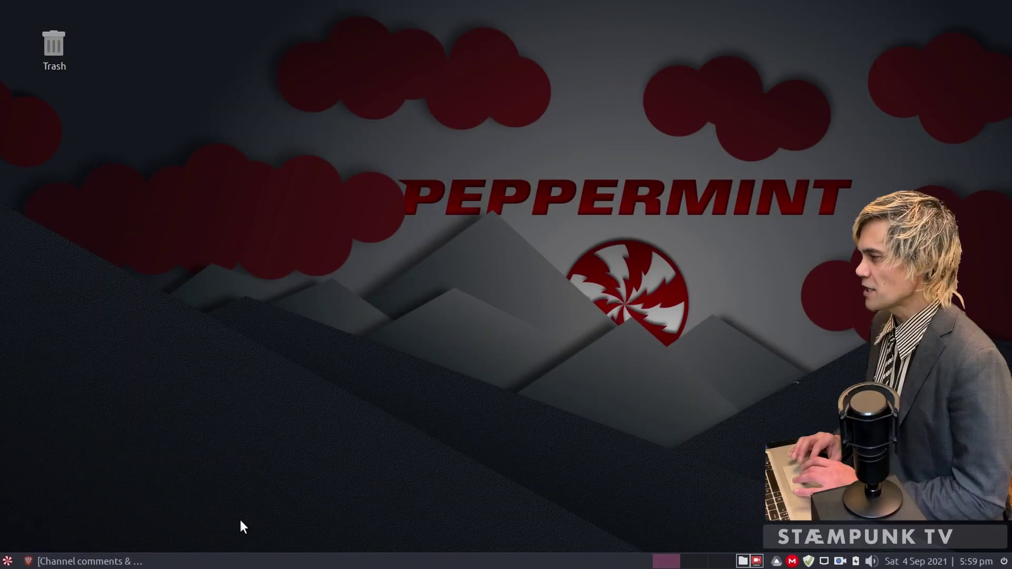
Reread the viewer's keyboard-switching question in YouTube Studio, then show the desktop
{"action": "left_click", "coordinate": [128, 560]}
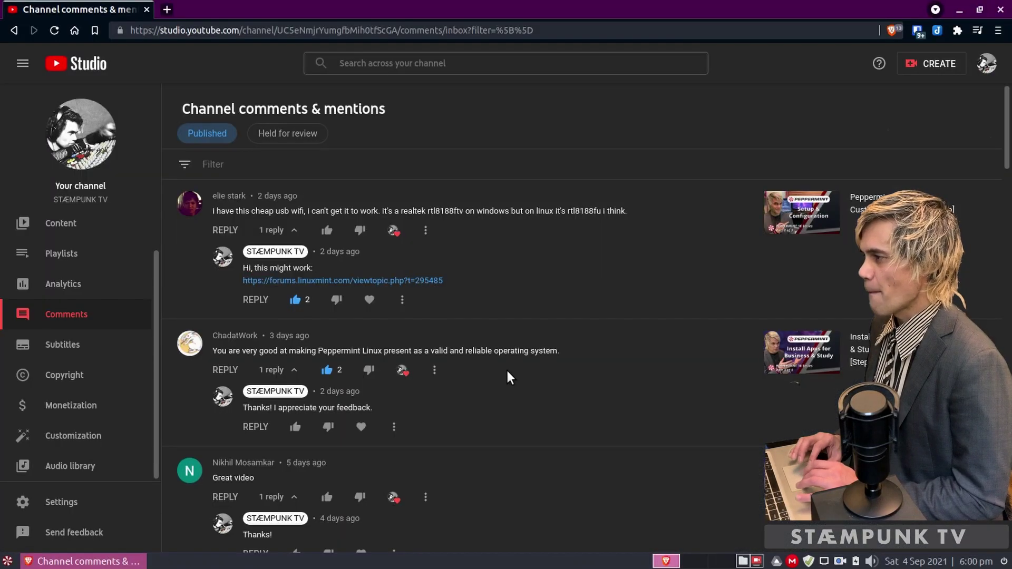
{"action": "scroll", "coordinate": [574, 364], "scroll_direction": "down", "scroll_amount": 6}
{"action": "triple_click", "coordinate": [591, 355]}
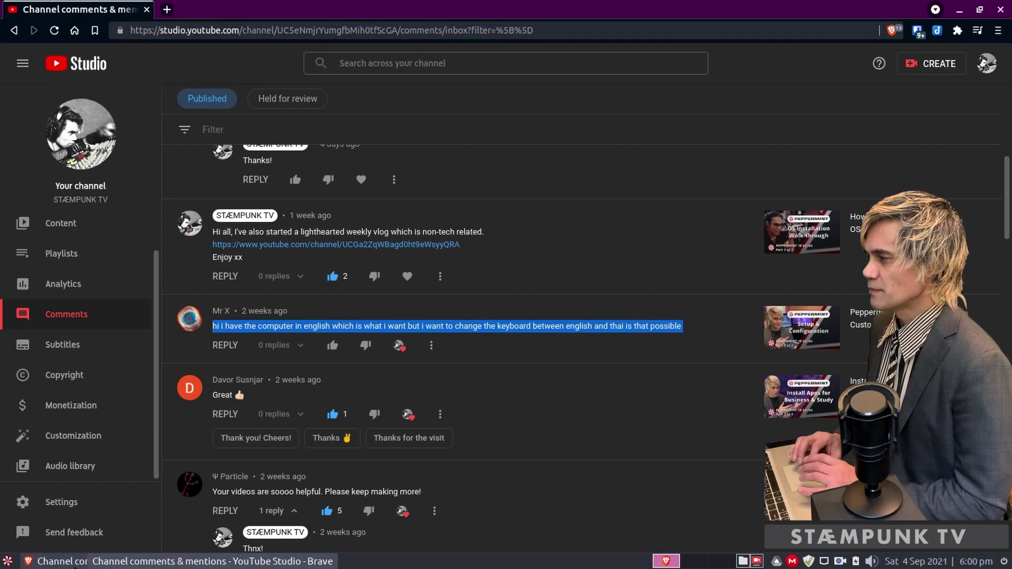
{"action": "key", "text": "super+d"}
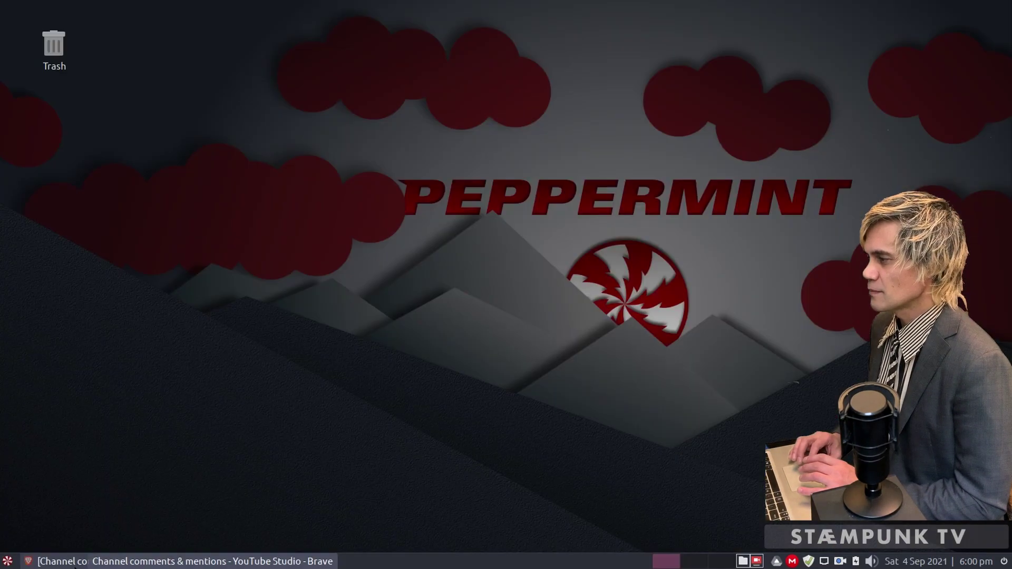
Add the Keyboard Layouts plugin to Panel 1 from Panel Preferences' Items list
{"action": "right_click", "coordinate": [476, 563]}
{"action": "mouse_move", "coordinate": [501, 559]}
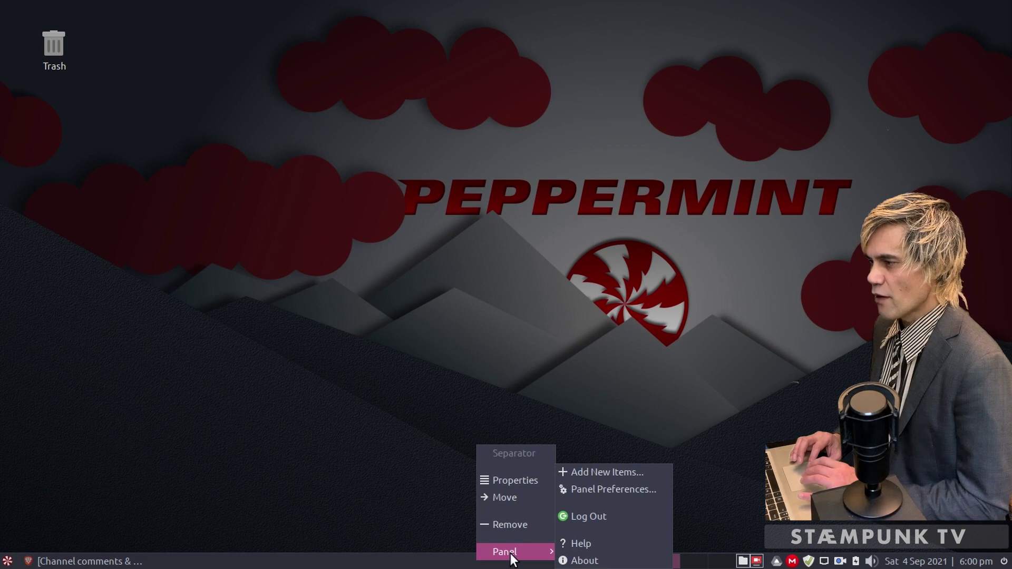
{"action": "left_click", "coordinate": [610, 490]}
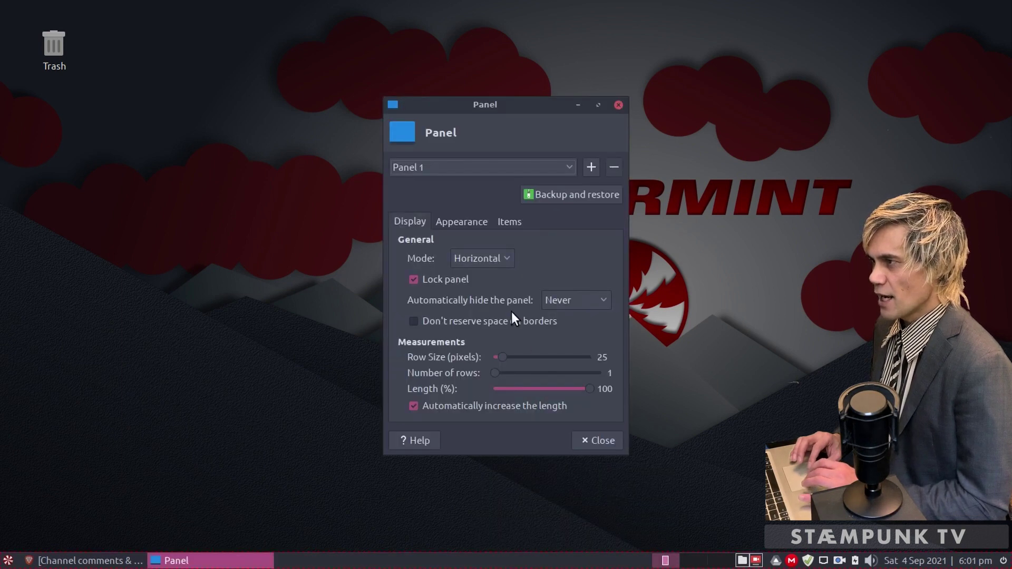
{"action": "left_click", "coordinate": [510, 222]}
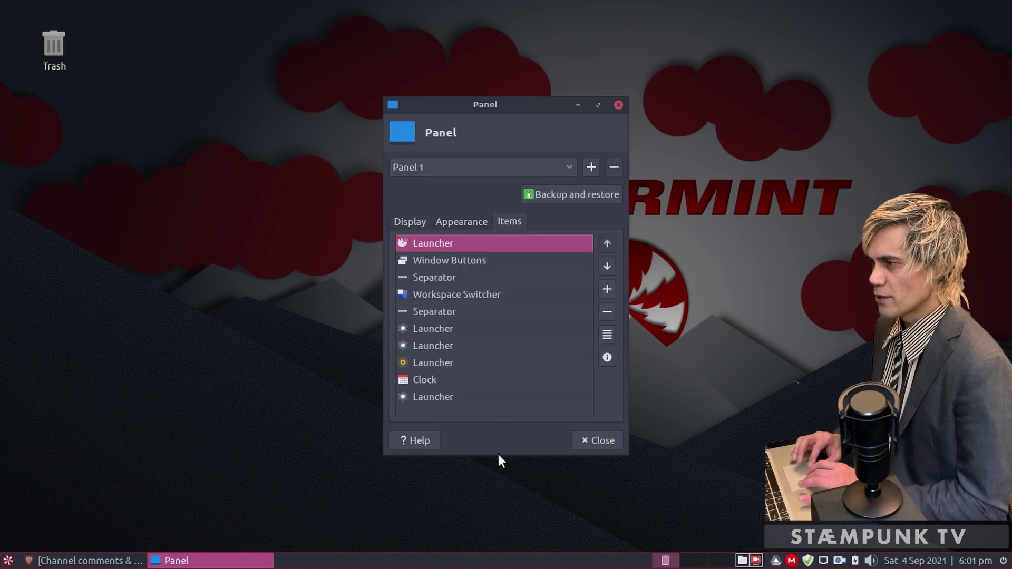
{"action": "left_click_drag", "start_coordinate": [499, 453], "coordinate": [499, 516]}
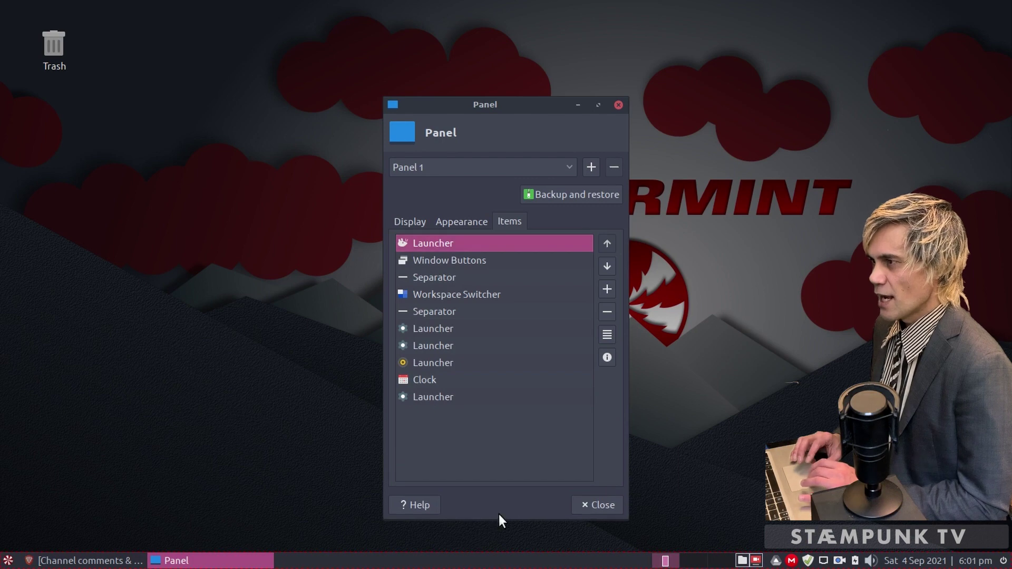
{"action": "left_click", "coordinate": [607, 290]}
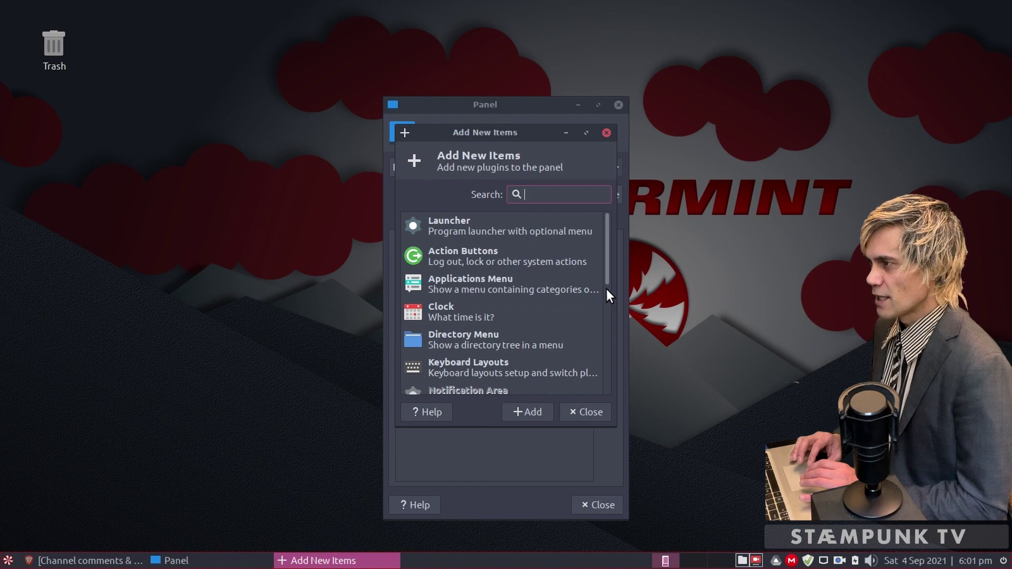
{"action": "left_click", "coordinate": [470, 370]}
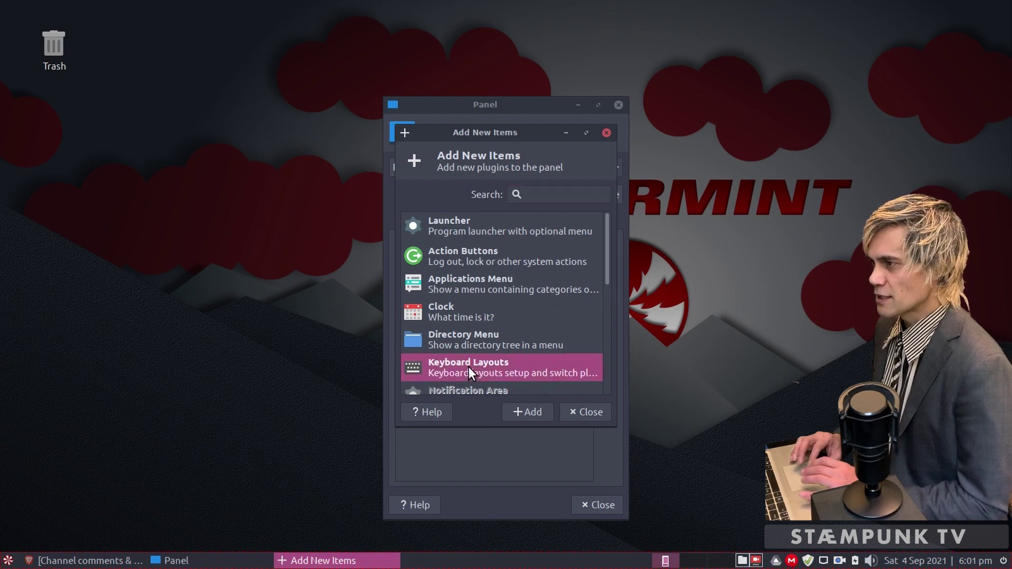
{"action": "left_click", "coordinate": [532, 413]}
{"action": "left_click", "coordinate": [583, 412]}
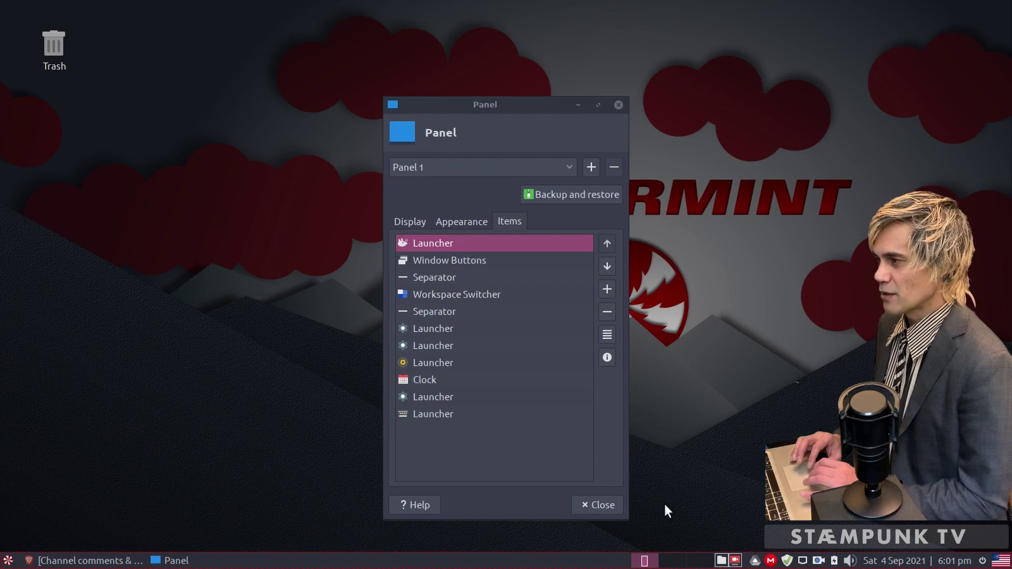
Move the new Keyboard Layouts item up two places so it sits above Clock
{"action": "left_click", "coordinate": [441, 414]}
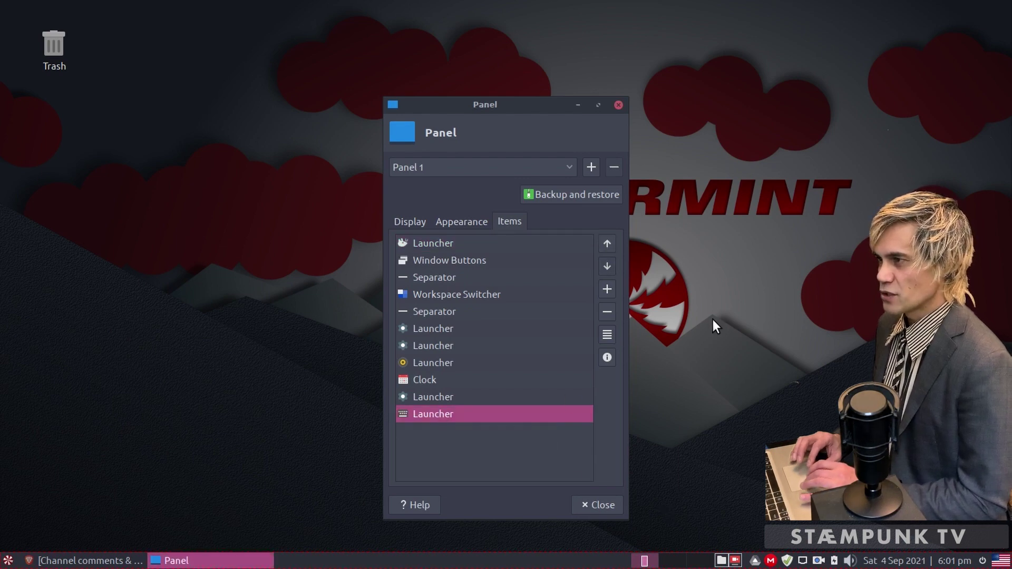
{"action": "left_click", "coordinate": [609, 244]}
{"action": "left_click", "coordinate": [609, 245]}
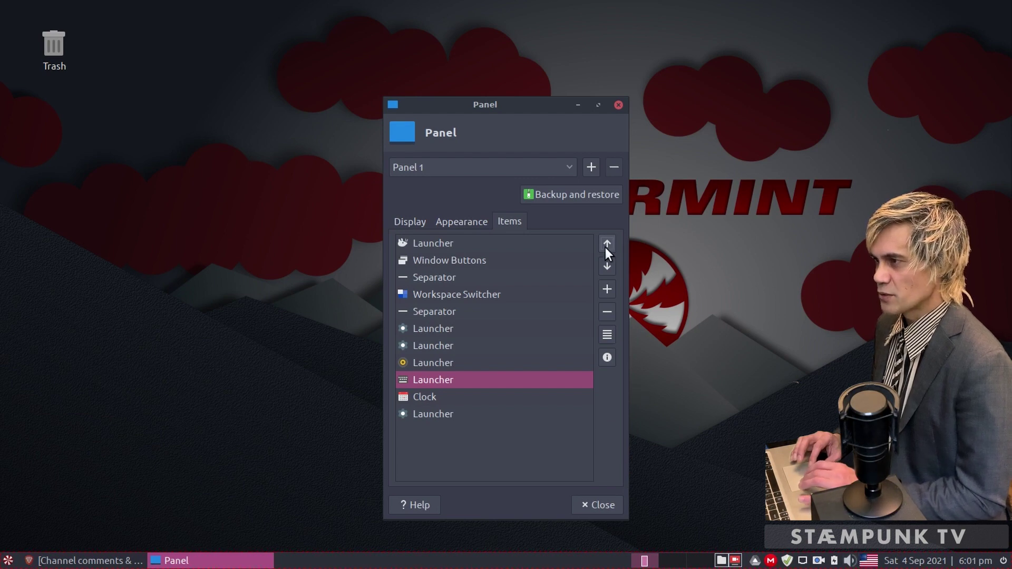
Add a Separator item to Panel 1 from the list of addable items
{"action": "left_click", "coordinate": [606, 290]}
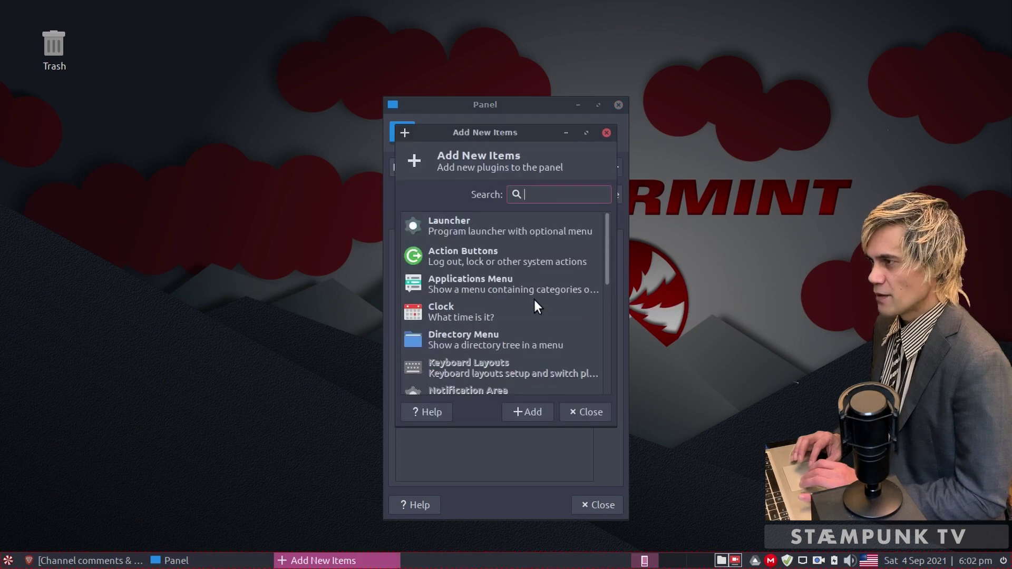
{"action": "scroll", "coordinate": [534, 300], "scroll_direction": "down", "scroll_amount": 8}
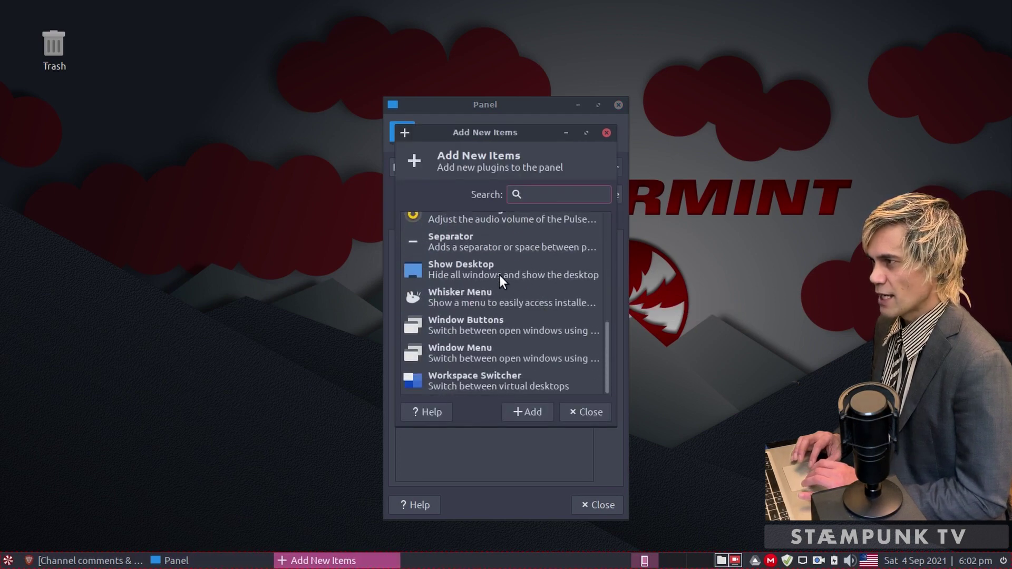
{"action": "left_click", "coordinate": [461, 245]}
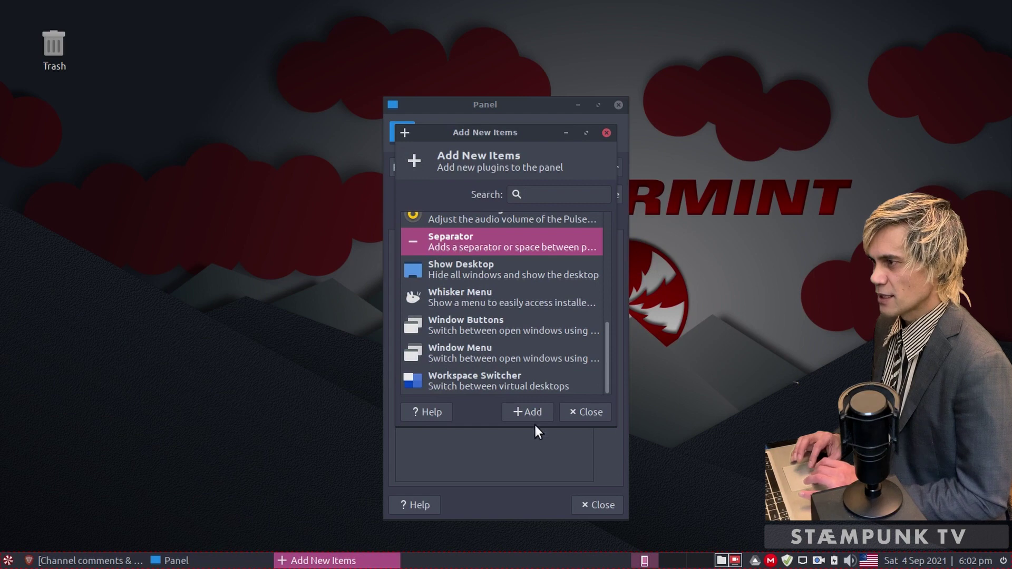
{"action": "left_click", "coordinate": [528, 405]}
{"action": "left_click", "coordinate": [583, 412]}
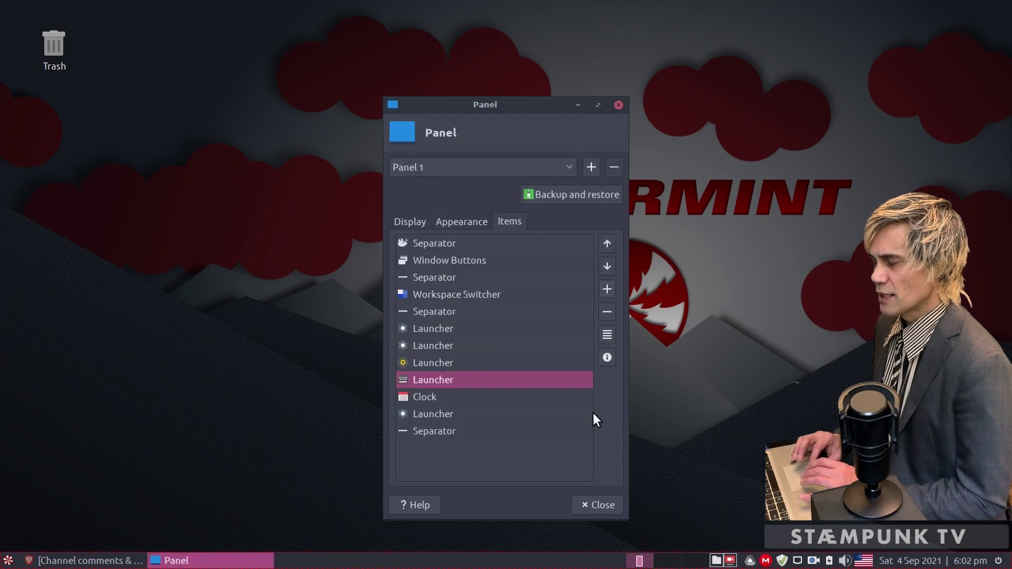
Move the new separator up three places to sit just before Keyboard Layouts
{"action": "left_click", "coordinate": [448, 433]}
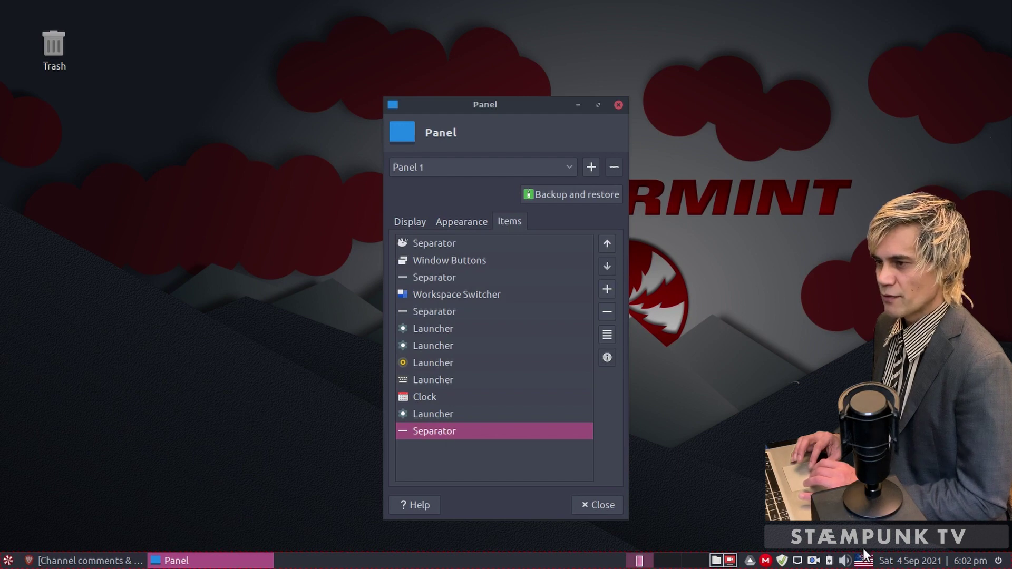
{"action": "left_click", "coordinate": [843, 549]}
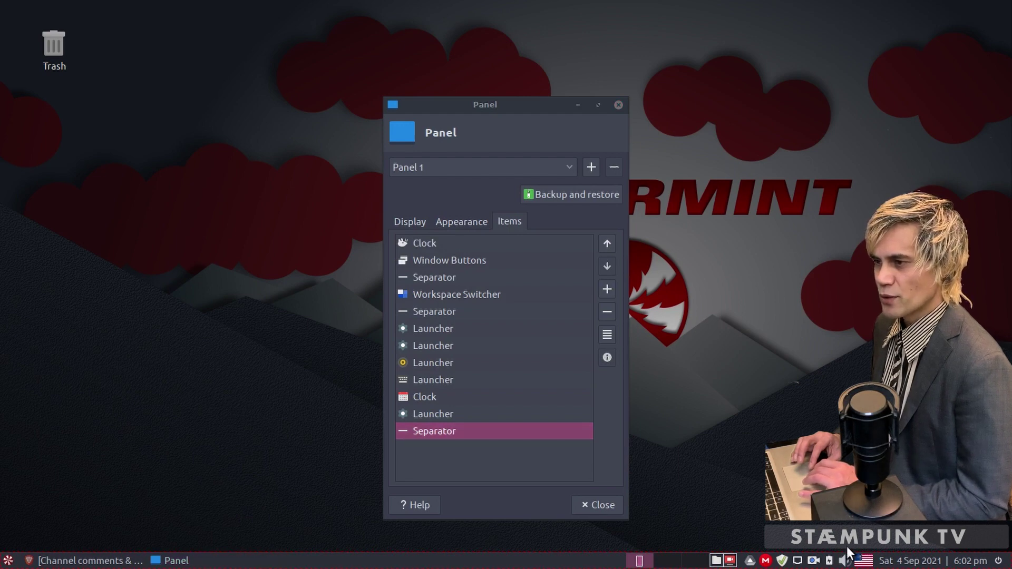
{"action": "left_click", "coordinate": [530, 439]}
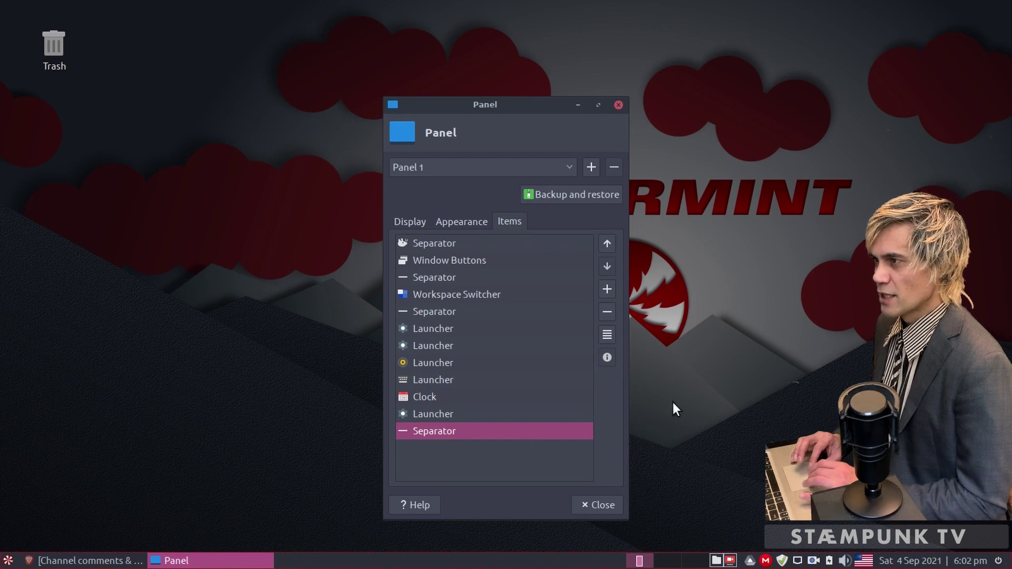
{"action": "left_click", "coordinate": [606, 245]}
{"action": "left_click", "coordinate": [606, 245]}
{"action": "left_click", "coordinate": [606, 244]}
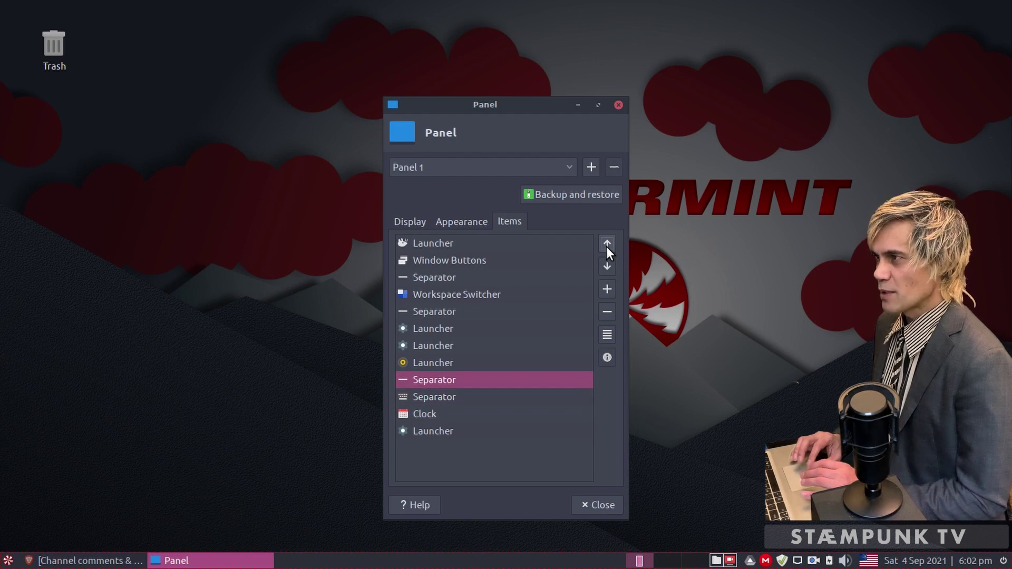
Close Panel Preferences and bring up the Layout settings of Xfce Keyboard
{"action": "left_click", "coordinate": [598, 504]}
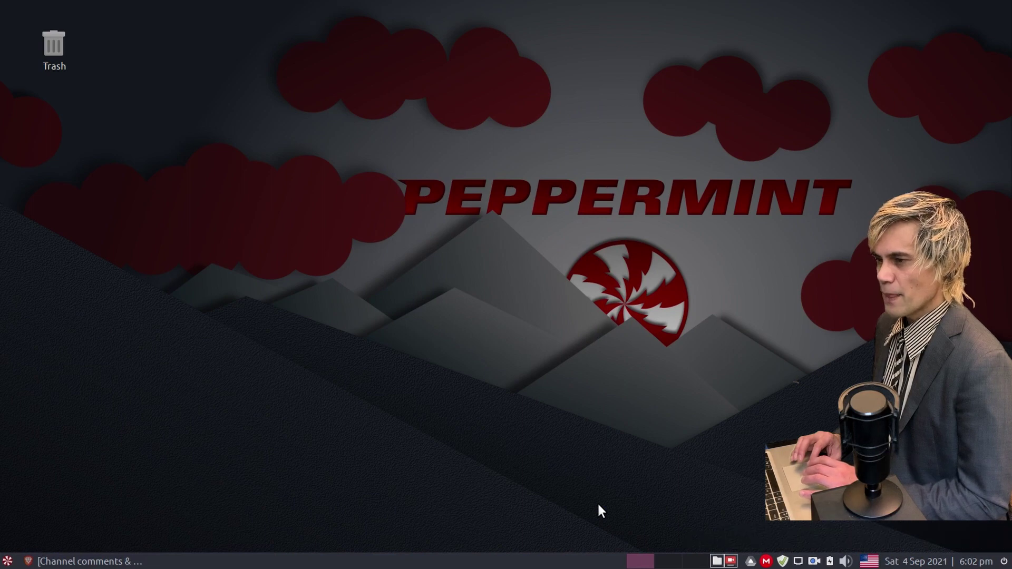
{"action": "right_click", "coordinate": [871, 564]}
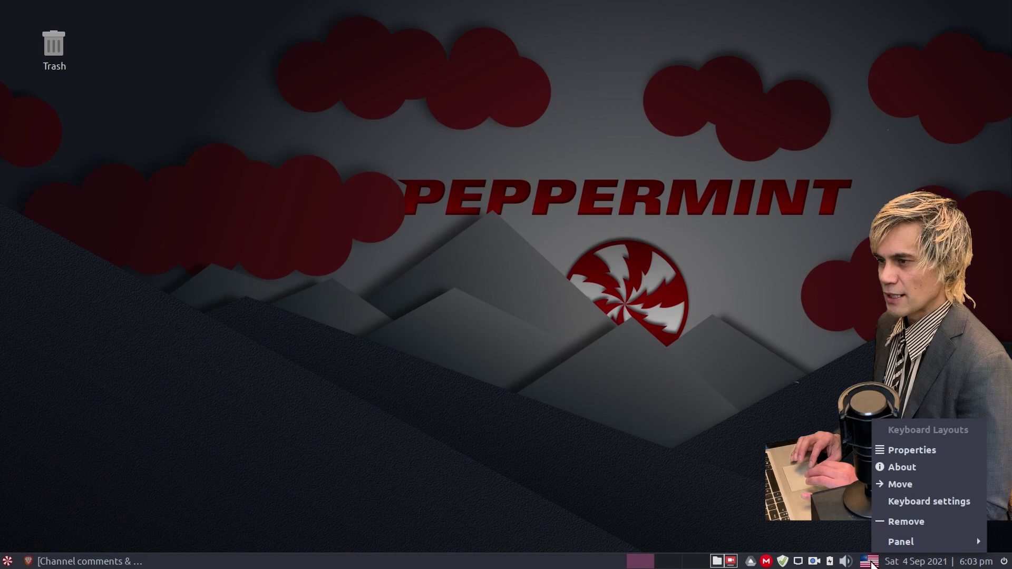
{"action": "left_click", "coordinate": [923, 502]}
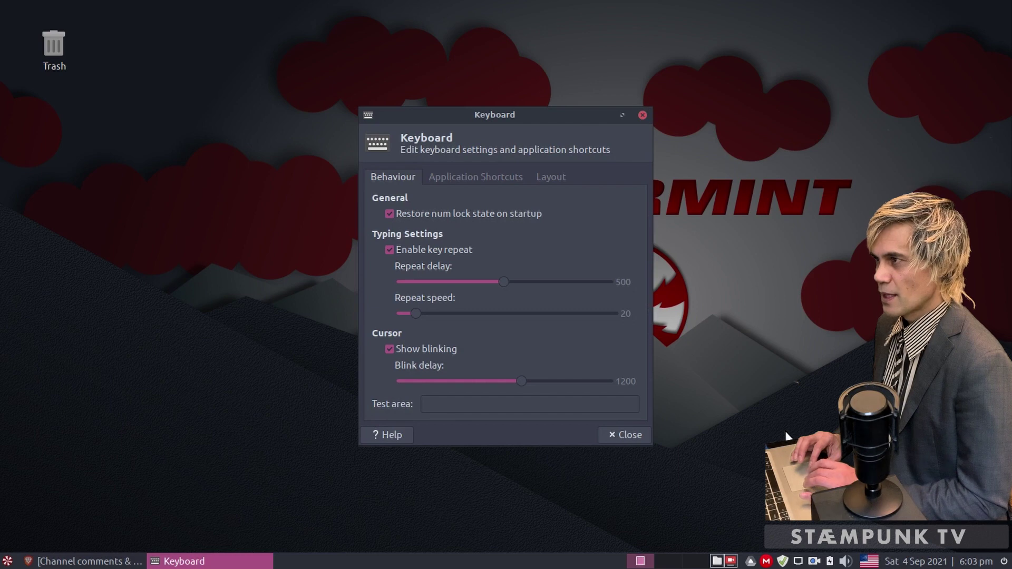
{"action": "left_click", "coordinate": [552, 179]}
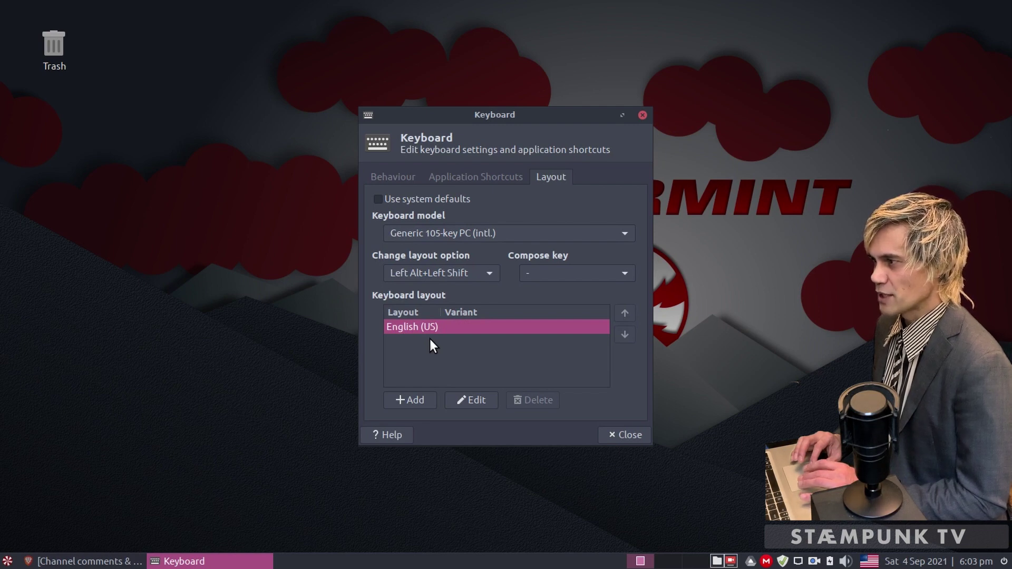
Add Thai as a second layout after English (US), then make Thai the active layout
{"action": "left_click", "coordinate": [410, 402]}
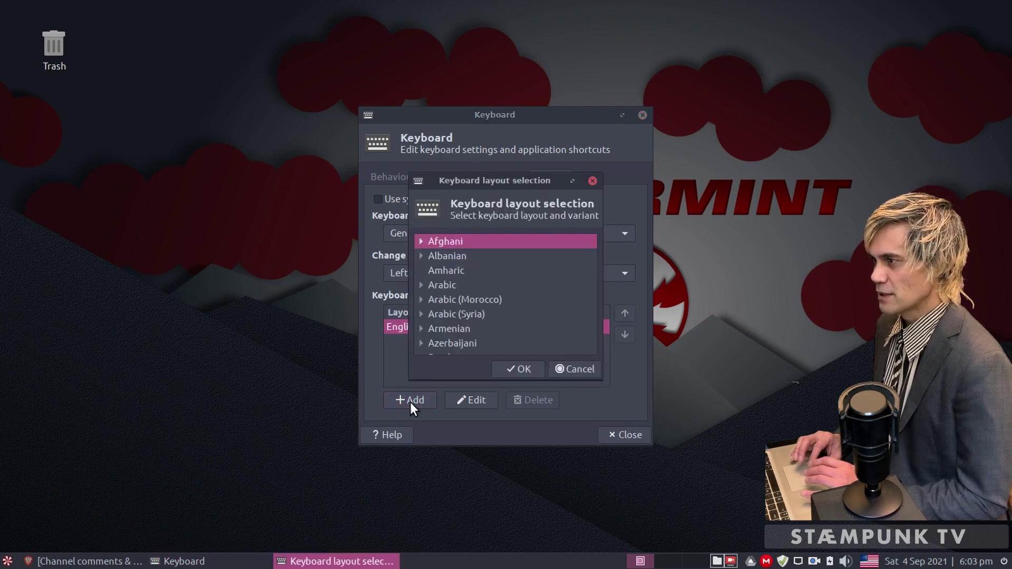
{"action": "scroll", "coordinate": [496, 312], "scroll_direction": "down", "scroll_amount": 2}
{"action": "scroll", "coordinate": [496, 312], "scroll_direction": "down", "scroll_amount": 12}
{"action": "scroll", "coordinate": [496, 312], "scroll_direction": "down", "scroll_amount": 15}
{"action": "scroll", "coordinate": [496, 312], "scroll_direction": "down", "scroll_amount": 3}
{"action": "left_click", "coordinate": [439, 274]}
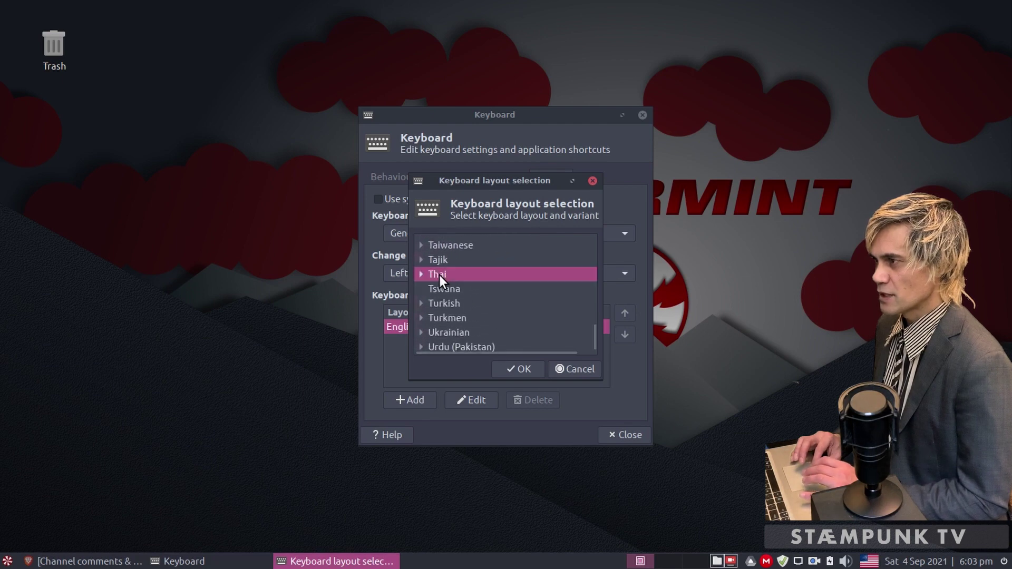
{"action": "left_click", "coordinate": [525, 368]}
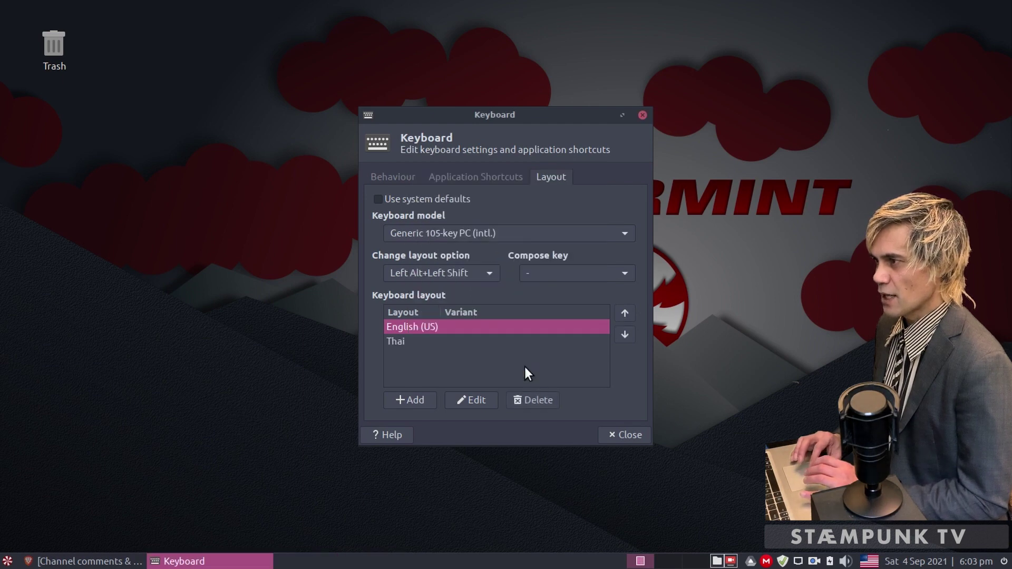
{"action": "left_click", "coordinate": [628, 435]}
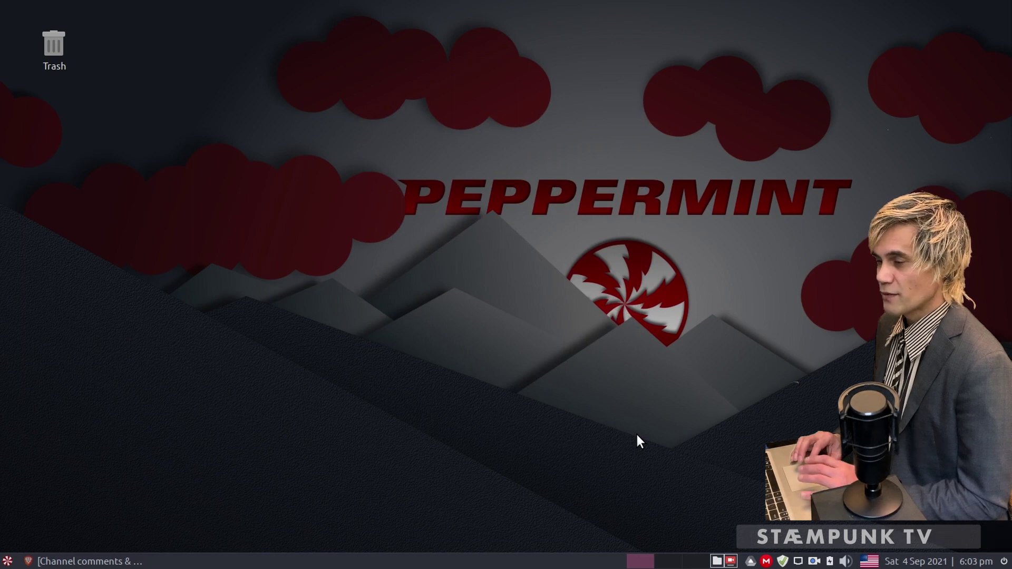
{"action": "left_click", "coordinate": [869, 562]}
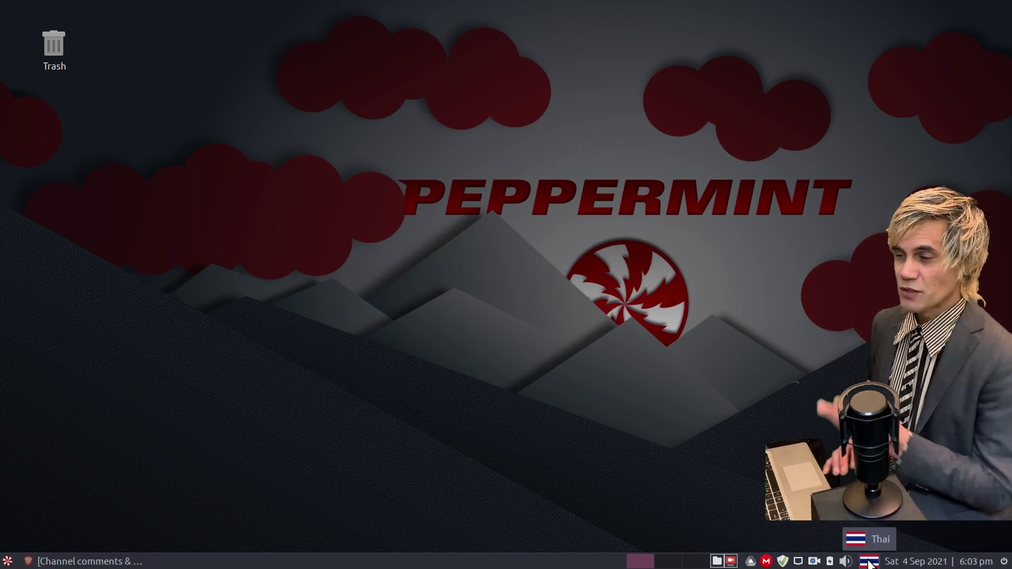
Open Language Support from the Peppermint Settings Panel launched via the desktop menu
{"action": "right_click", "coordinate": [573, 400]}
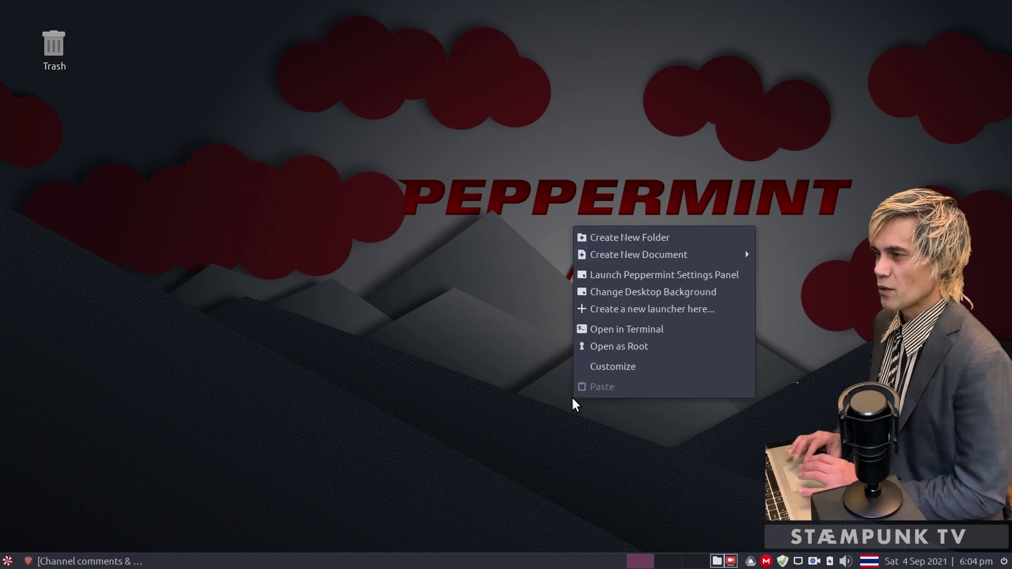
{"action": "left_click", "coordinate": [629, 276]}
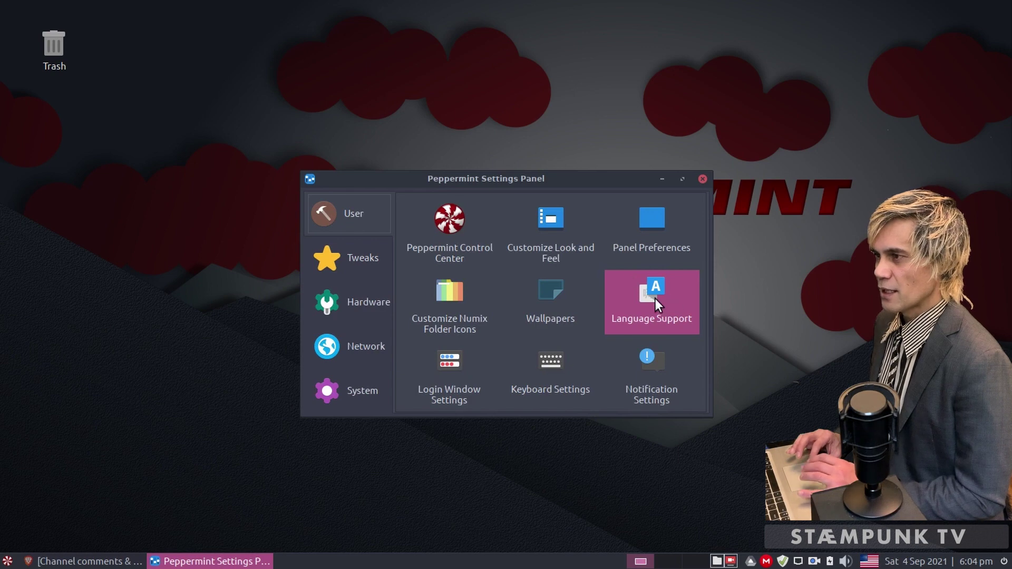
{"action": "left_click", "coordinate": [656, 298]}
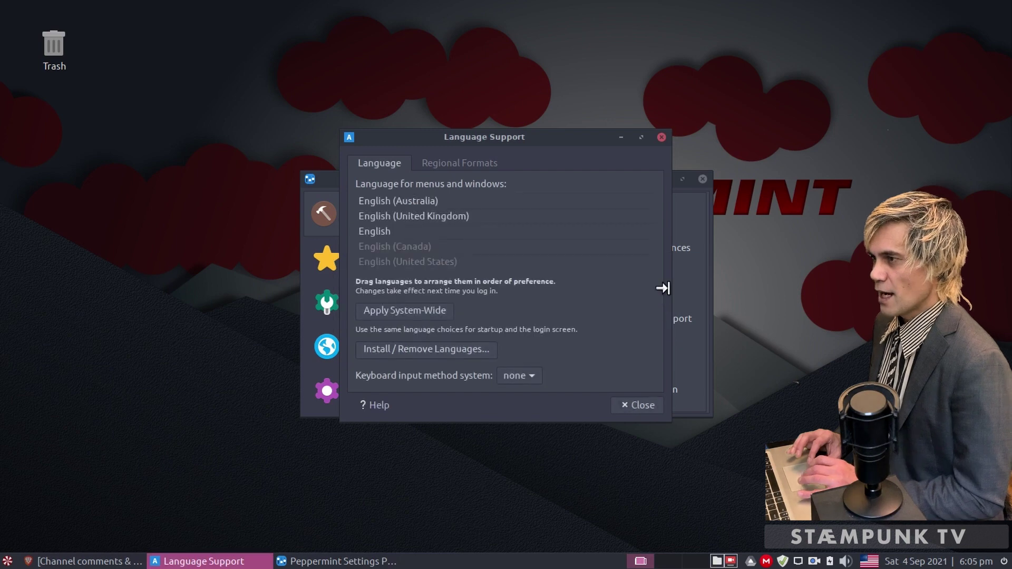
Install Thai from Install / Remove Languages, authorising with the account password, and watch the details
{"action": "left_click", "coordinate": [430, 349]}
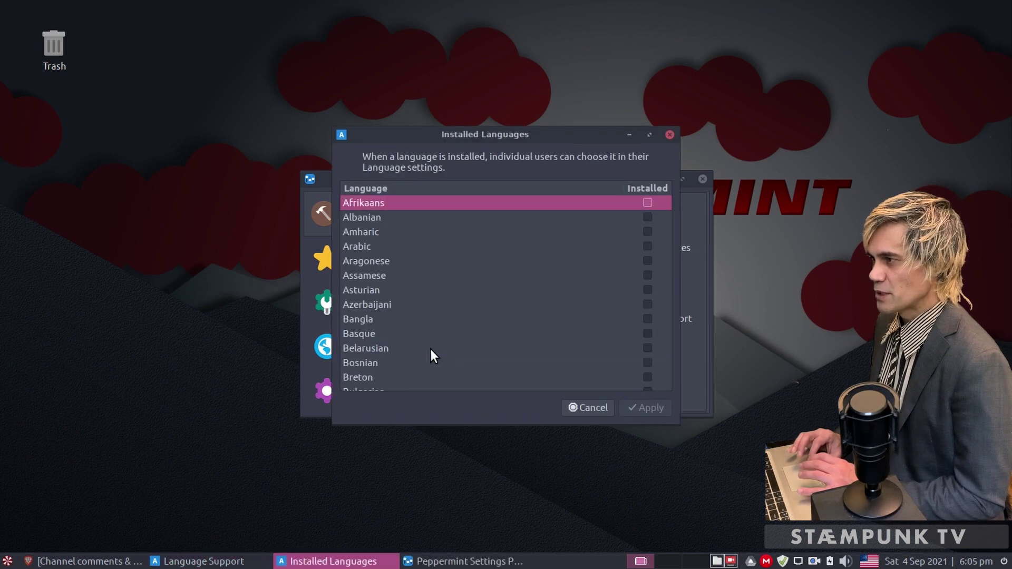
{"action": "scroll", "coordinate": [539, 292], "scroll_direction": "down", "scroll_amount": 15}
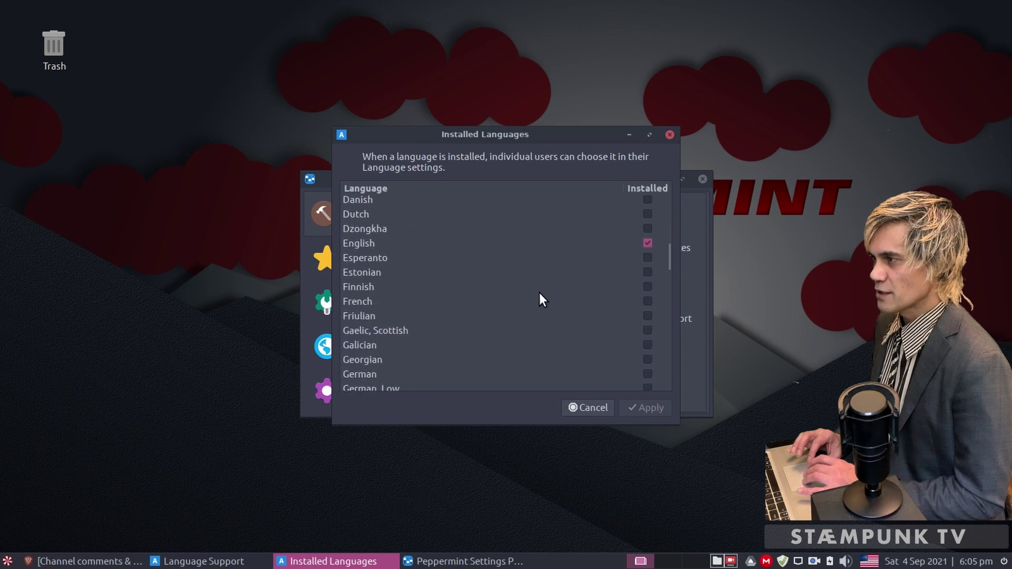
{"action": "scroll", "coordinate": [539, 292], "scroll_direction": "down", "scroll_amount": 12}
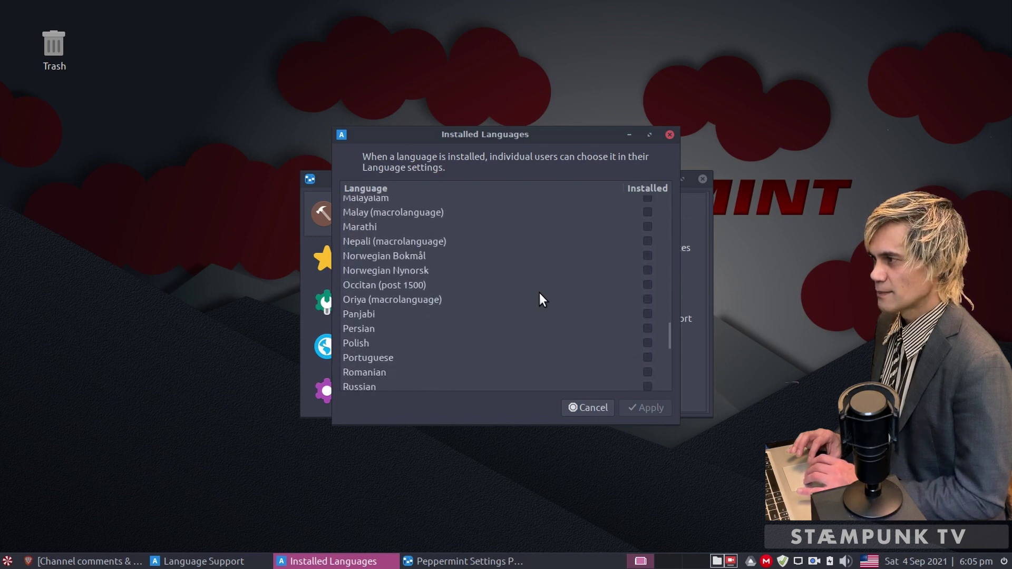
{"action": "left_click", "coordinate": [647, 296]}
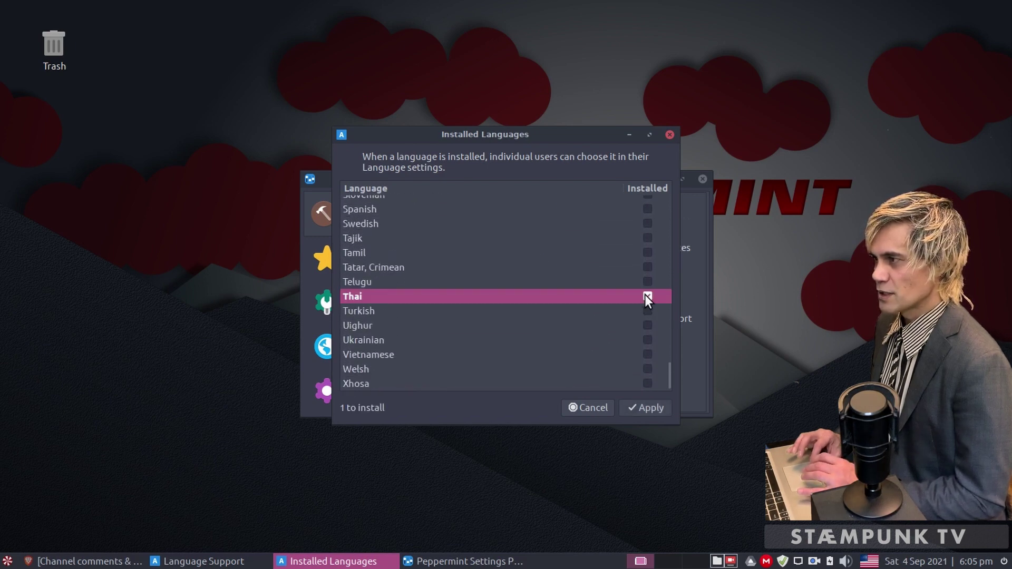
{"action": "left_click", "coordinate": [650, 409]}
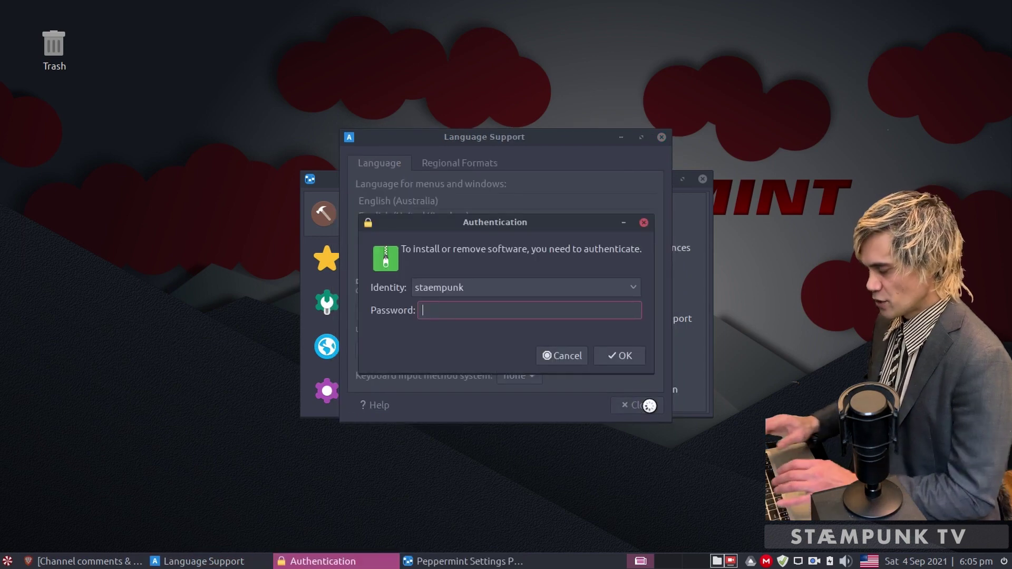
{"action": "type", "text": "****"}
{"action": "key", "text": "Return"}
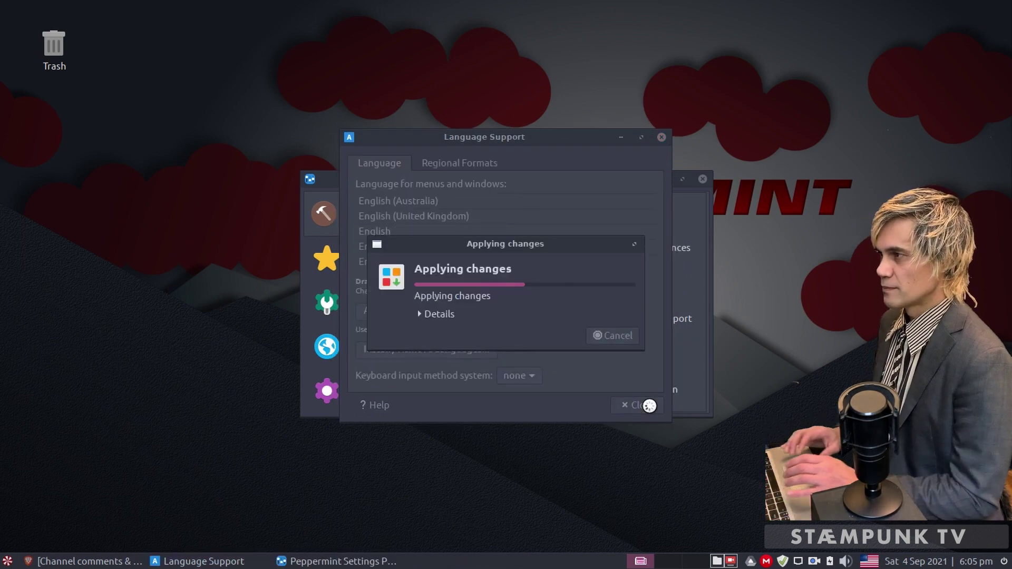
{"action": "left_click", "coordinate": [421, 314]}
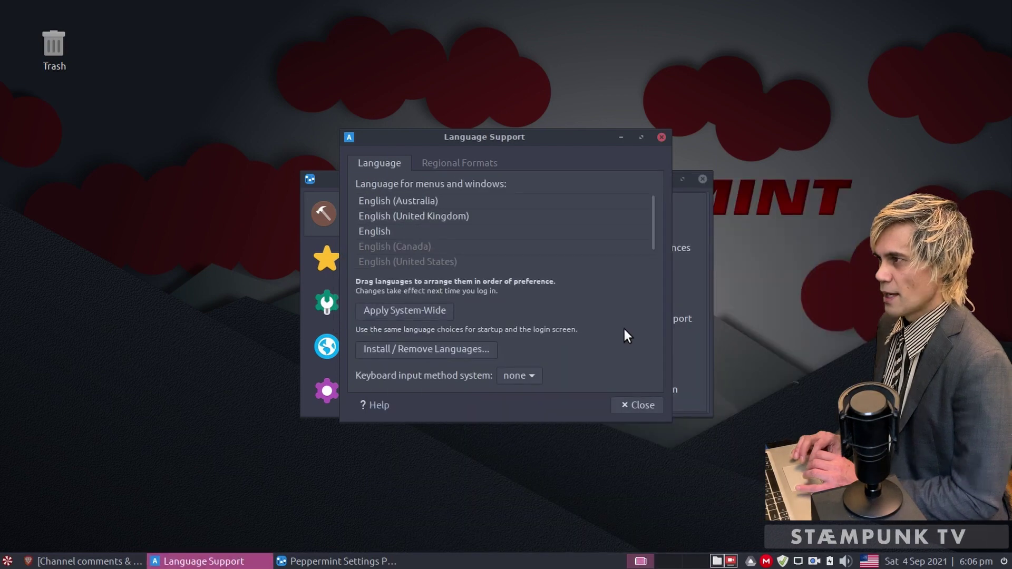
Set the Regional Formats locale to ไทย for Thai dates and baht currency
{"action": "scroll", "coordinate": [542, 207], "scroll_direction": "down", "scroll_amount": 1}
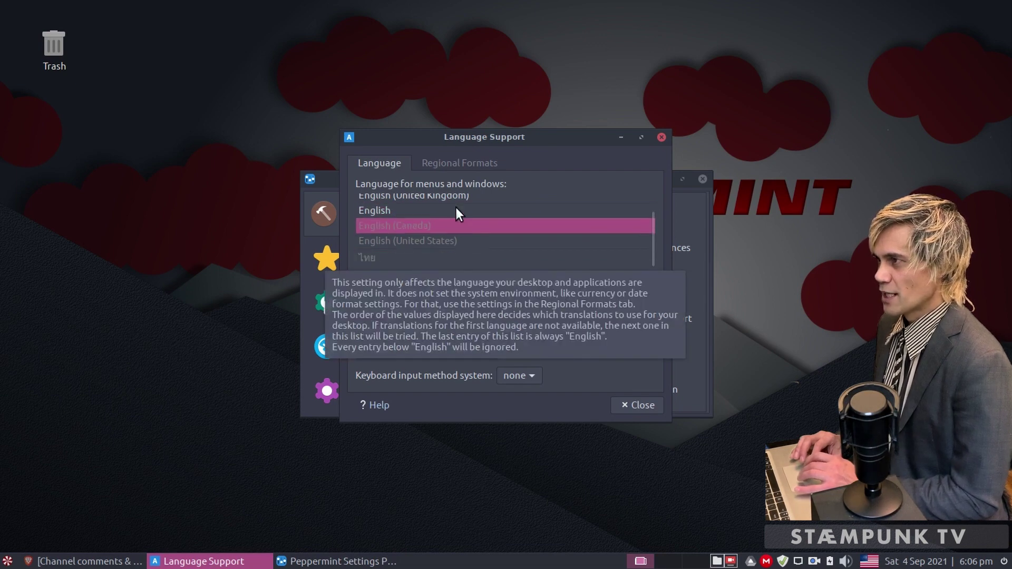
{"action": "left_click", "coordinate": [461, 163]}
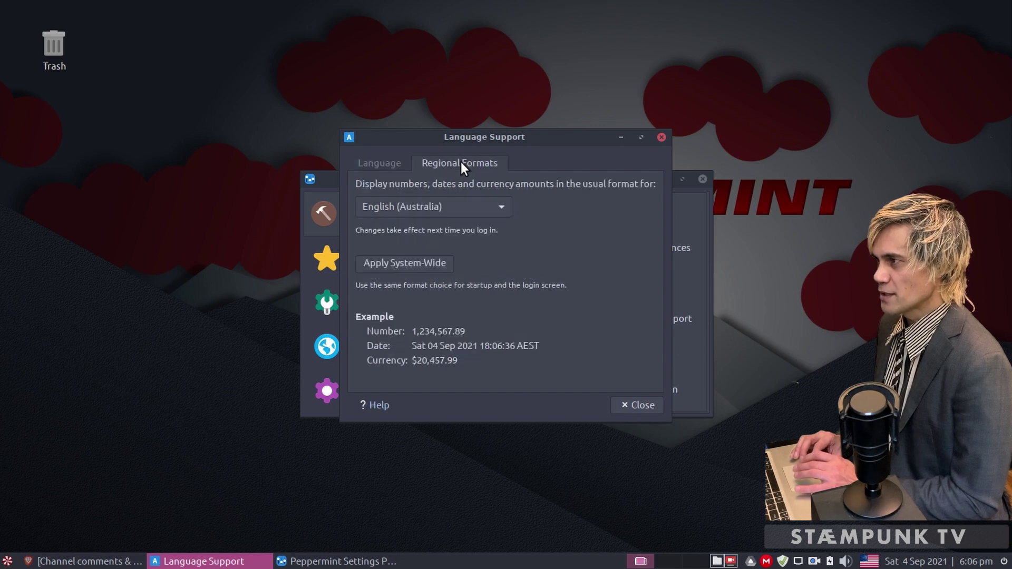
{"action": "left_click", "coordinate": [496, 206]}
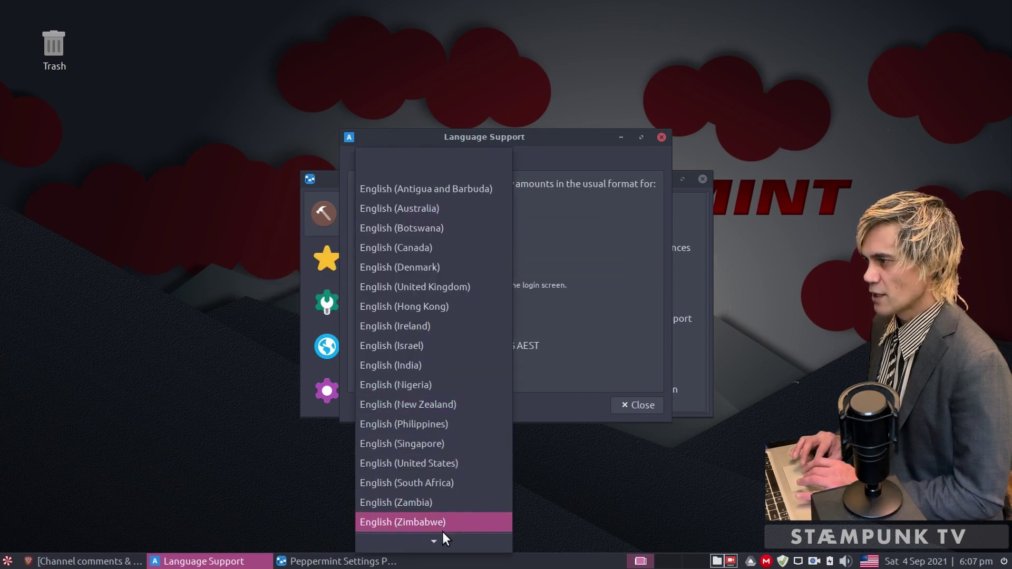
{"action": "mouse_move", "coordinate": [442, 536]}
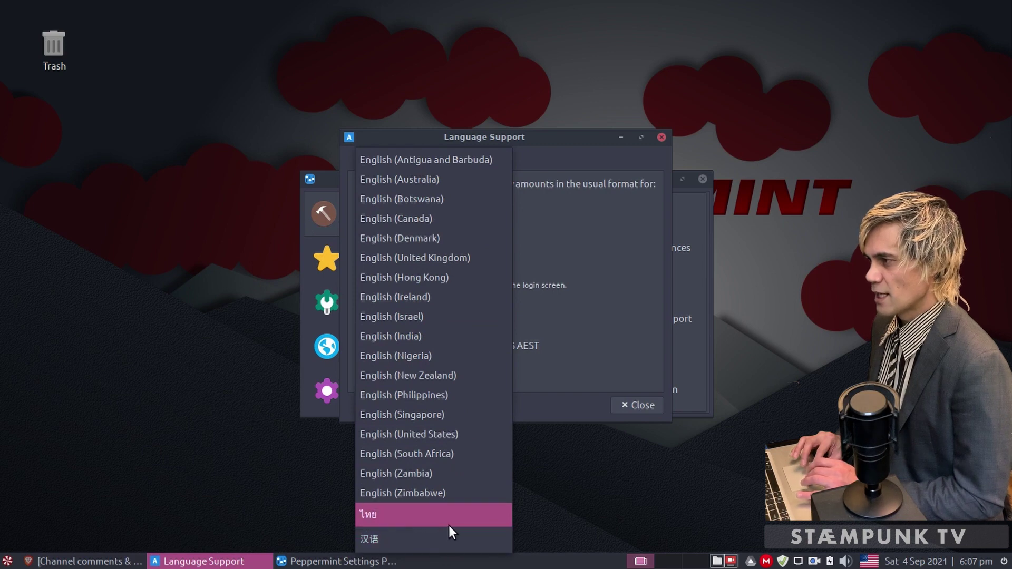
{"action": "left_click", "coordinate": [419, 514]}
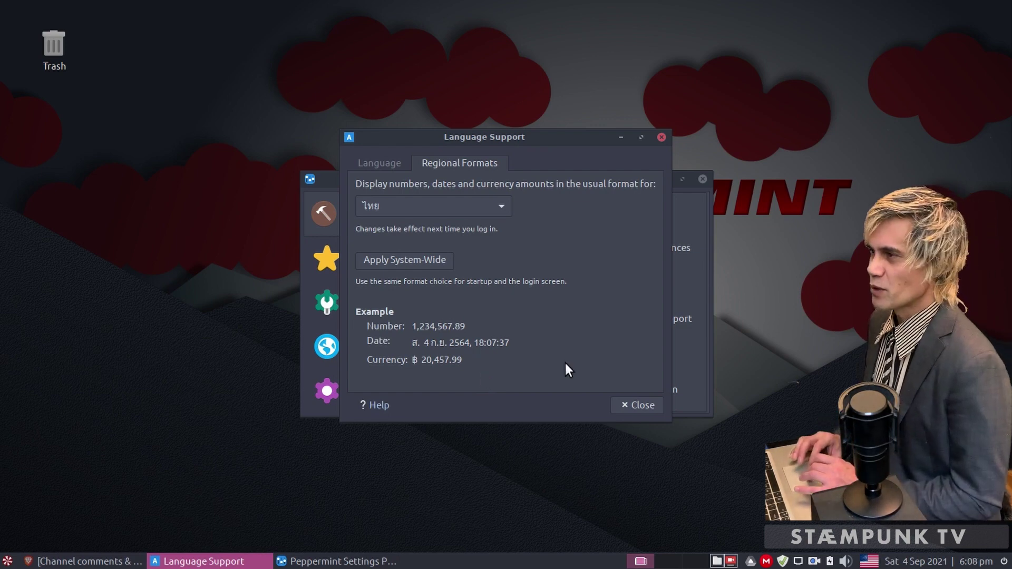
Switch the Regional Formats locale from ไทย back to English (Australia)
{"action": "left_click", "coordinate": [496, 208]}
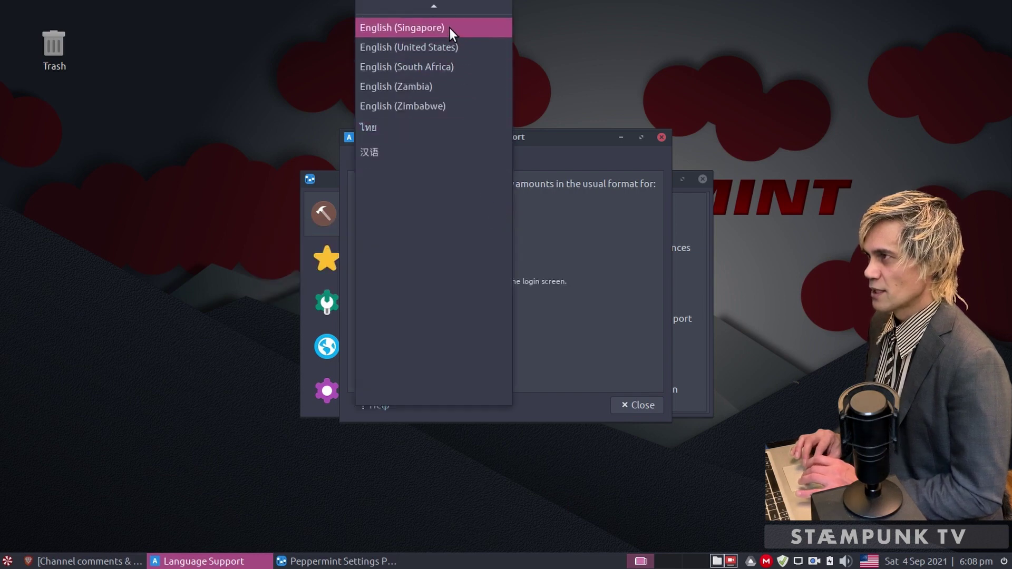
{"action": "mouse_move", "coordinate": [447, 4]}
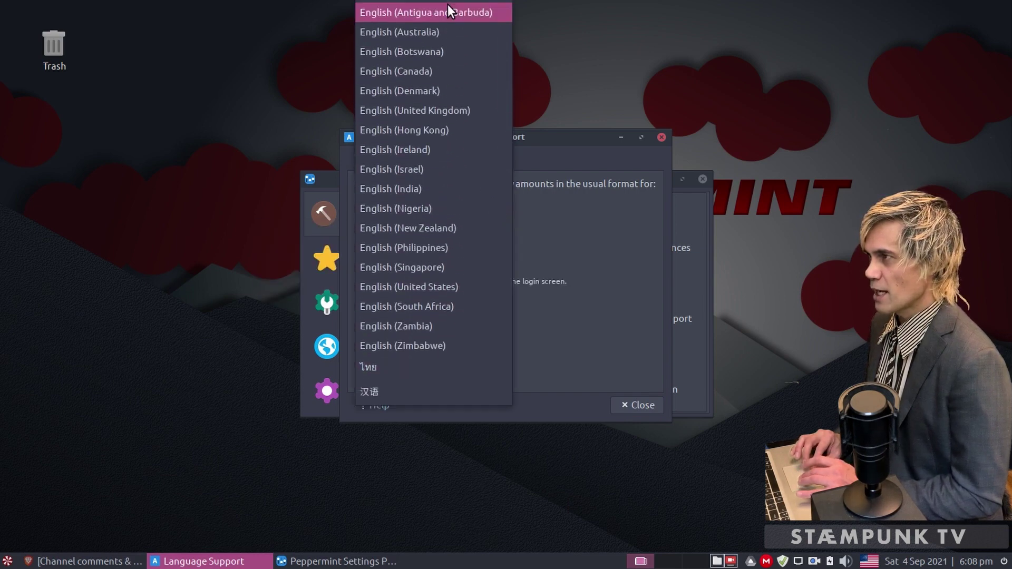
{"action": "left_click", "coordinate": [454, 33]}
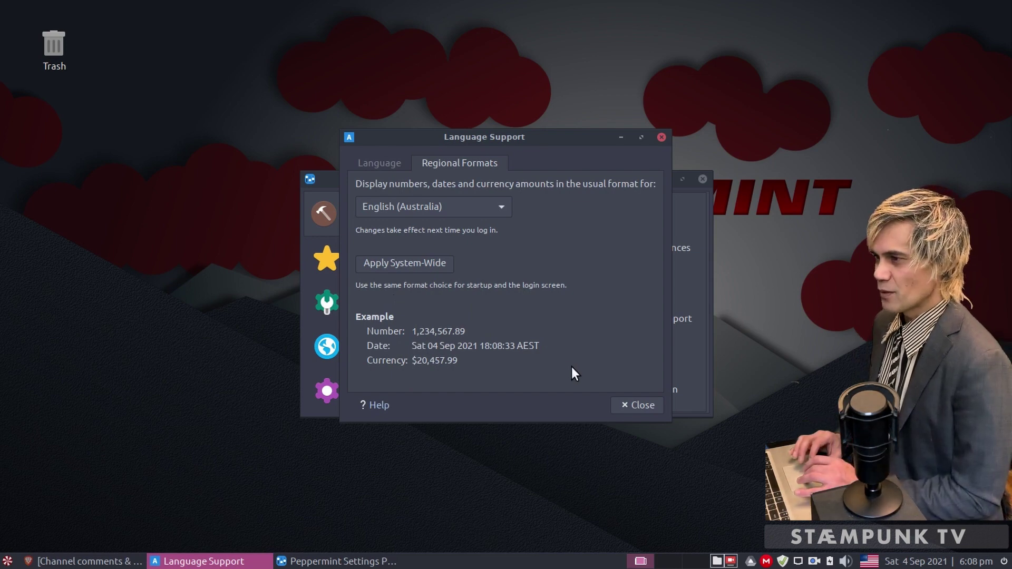
Close Language Support and the Settings Panel, then toggle the tray layout from Thai to US
{"action": "left_click", "coordinate": [642, 407]}
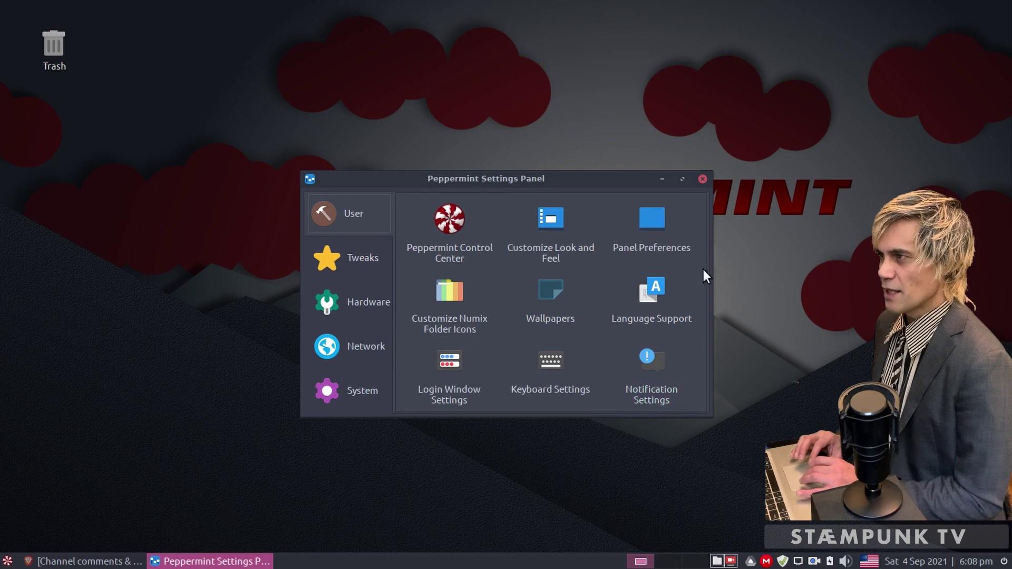
{"action": "left_click", "coordinate": [702, 180]}
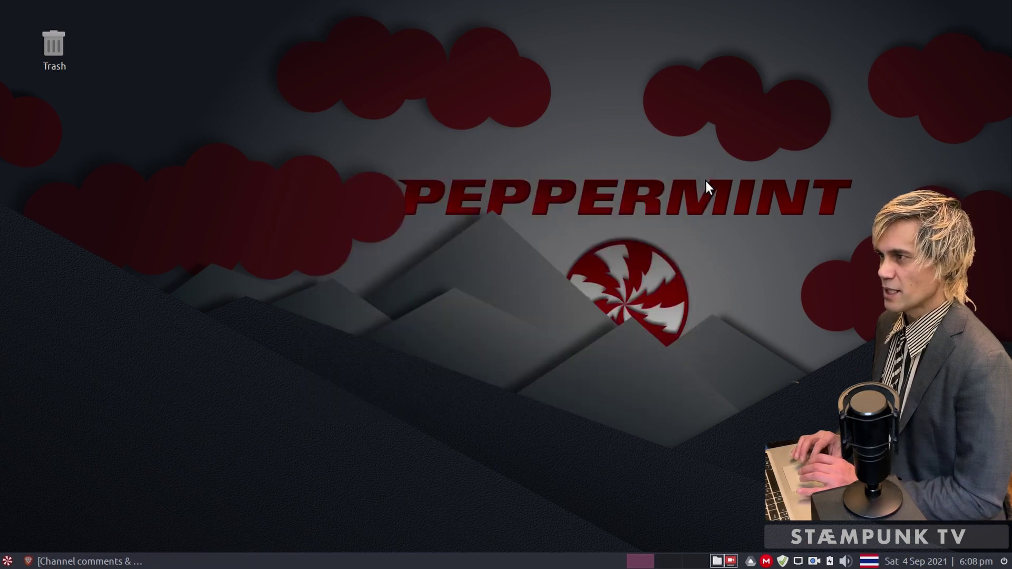
{"action": "left_click", "coordinate": [868, 565]}
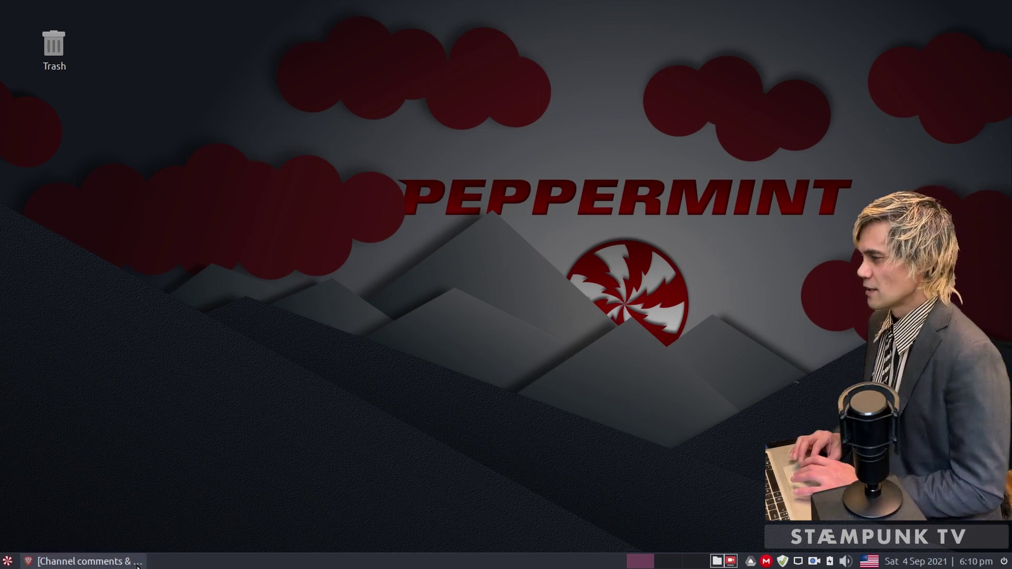
Reply to the keyboard comment: 'I've just made a video showing how to be able to change keyboard layouts.'
{"action": "left_click", "coordinate": [99, 562]}
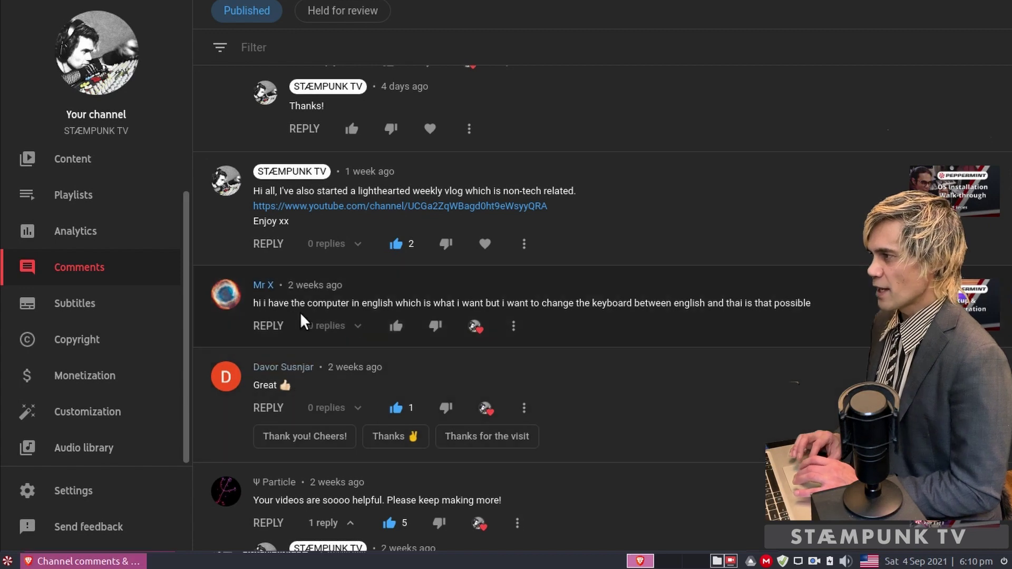
{"action": "left_click", "coordinate": [270, 328]}
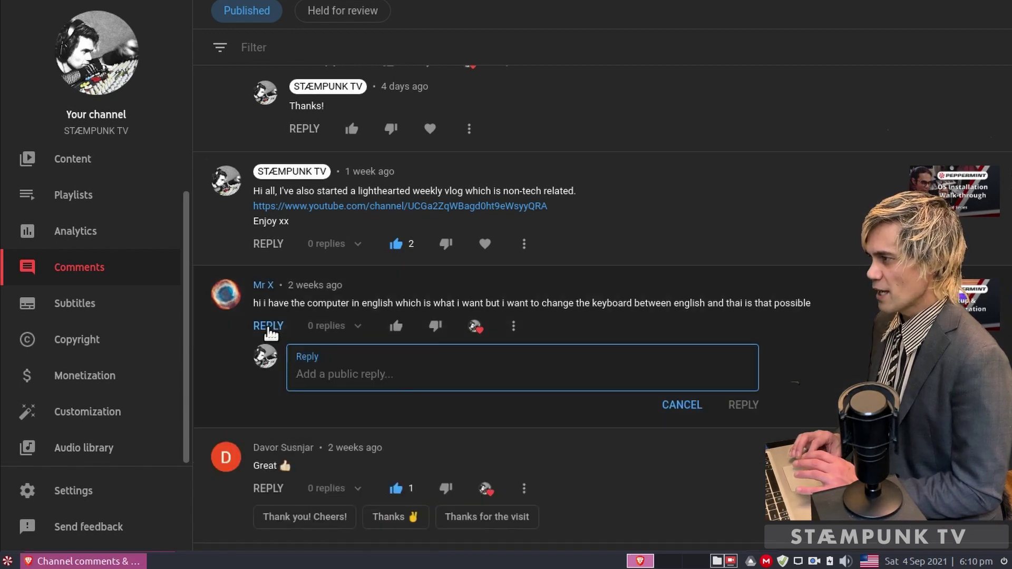
{"action": "type", "text": "I"}
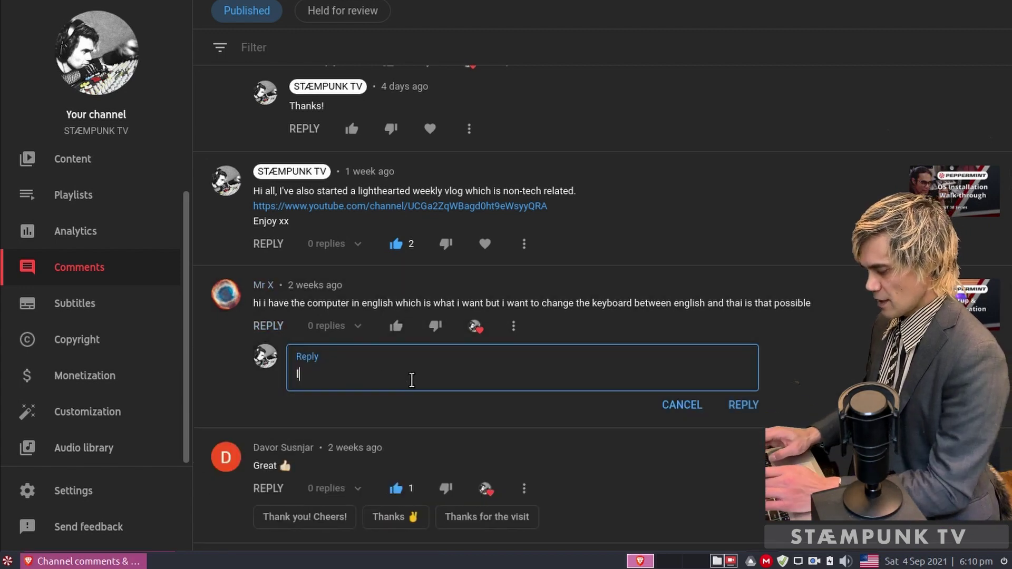
{"action": "type", "text": "'ve just m"}
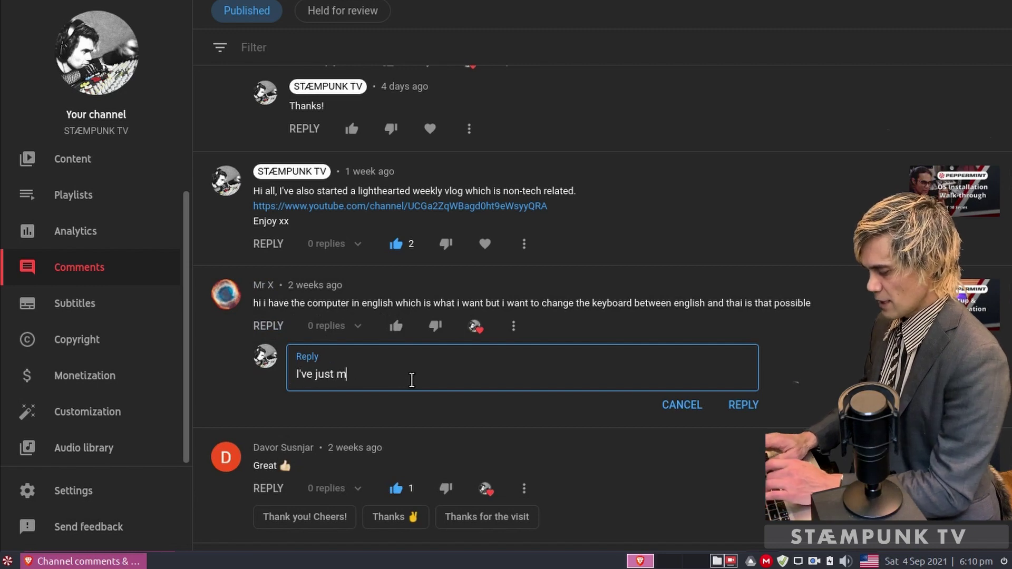
{"action": "type", "text": "ade a video "}
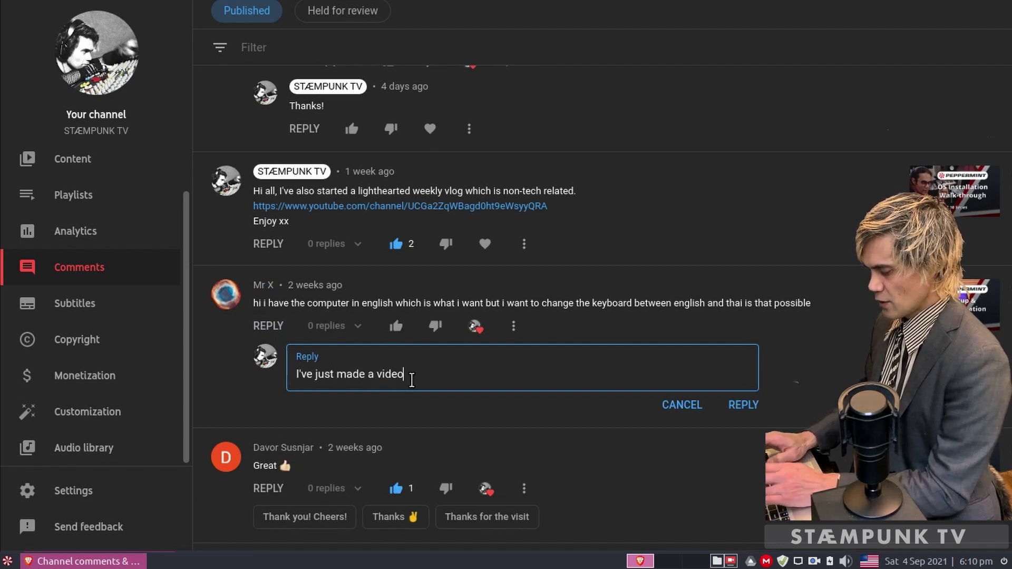
{"action": "type", "text": "showing how to be able to change keyboard layouts."}
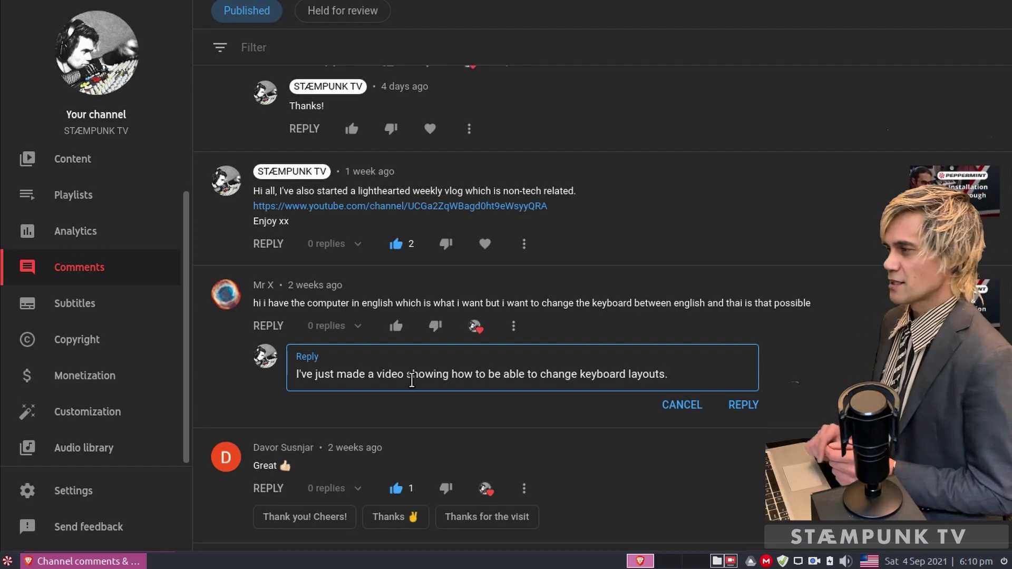